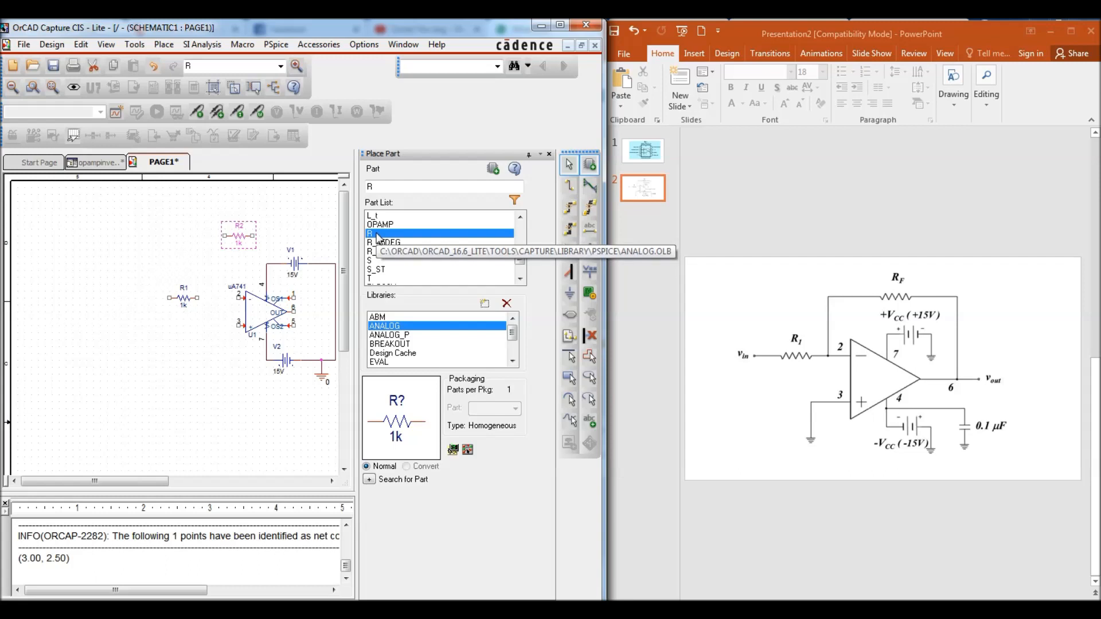
- Place a third resistor vertically beside the op-amp's output, using part R from the ANALOG library
{"action": "double_click", "coordinate": [396, 235]}
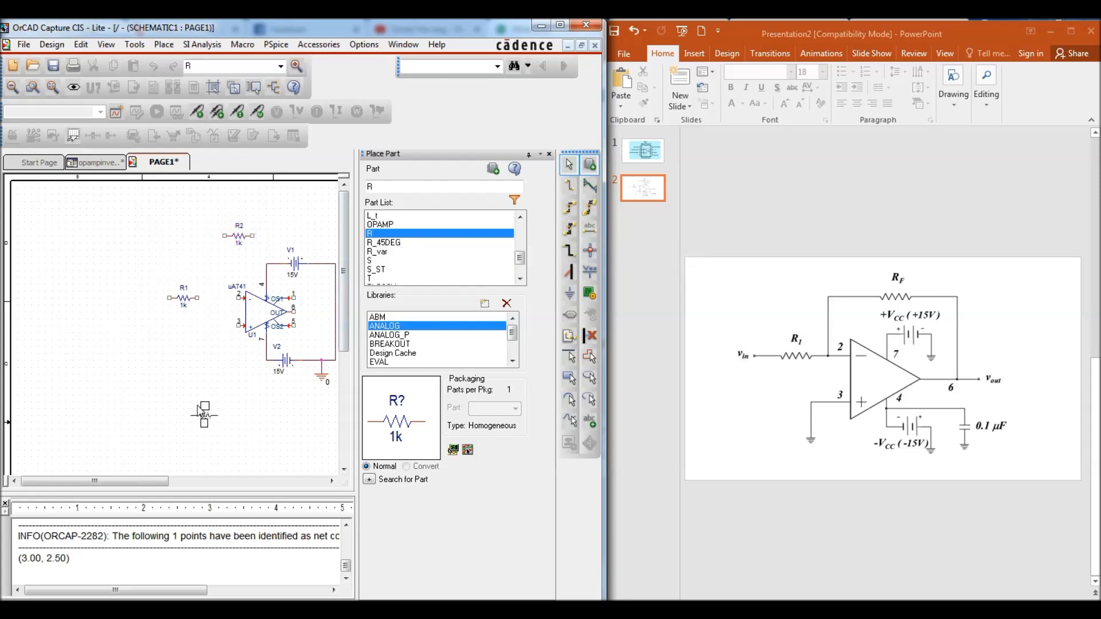
{"action": "left_click", "coordinate": [310, 323]}
{"action": "key", "text": "Escape"}
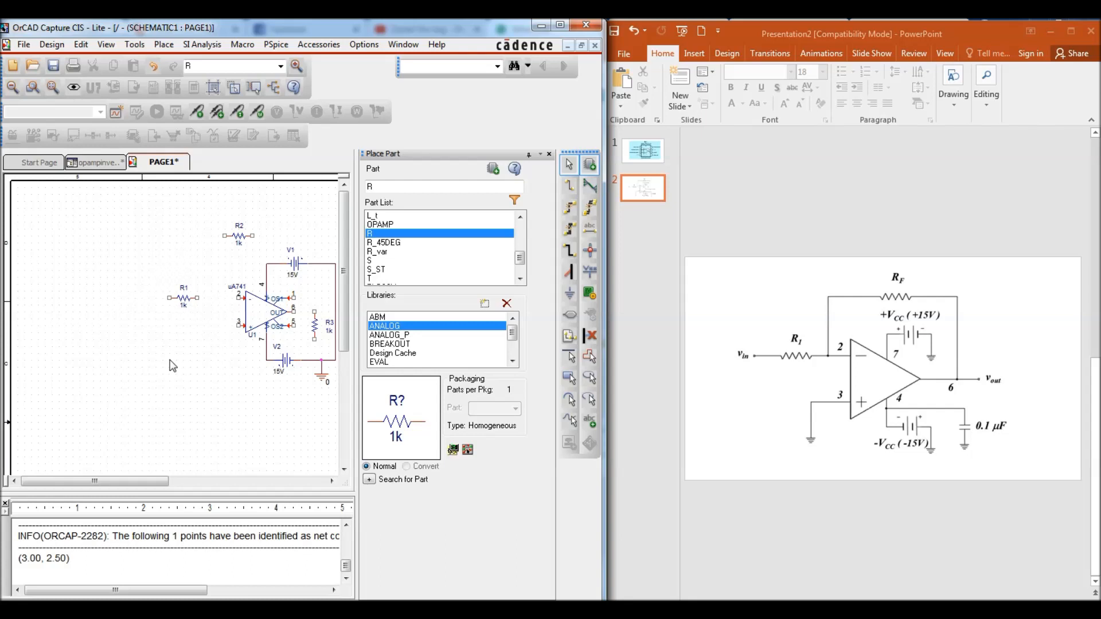
- Set the value of resistor R2 to 10k
{"action": "double_click", "coordinate": [239, 244]}
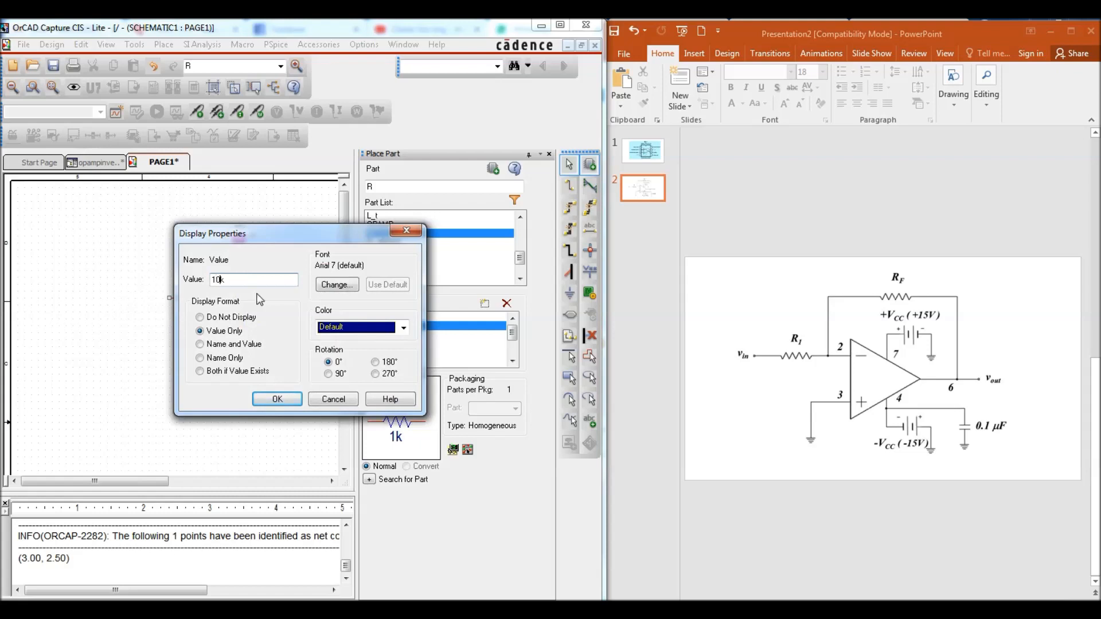
{"action": "left_click", "coordinate": [276, 403]}
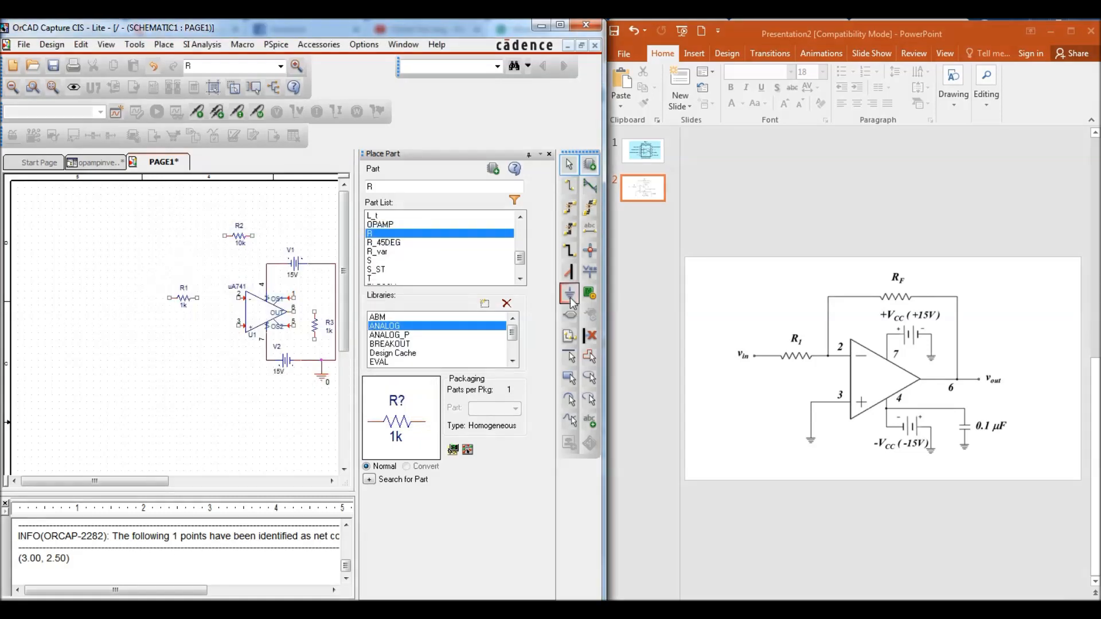
- Place a 0 ground symbol from the CAPSYM library below resistor R1
{"action": "key", "text": "g"}
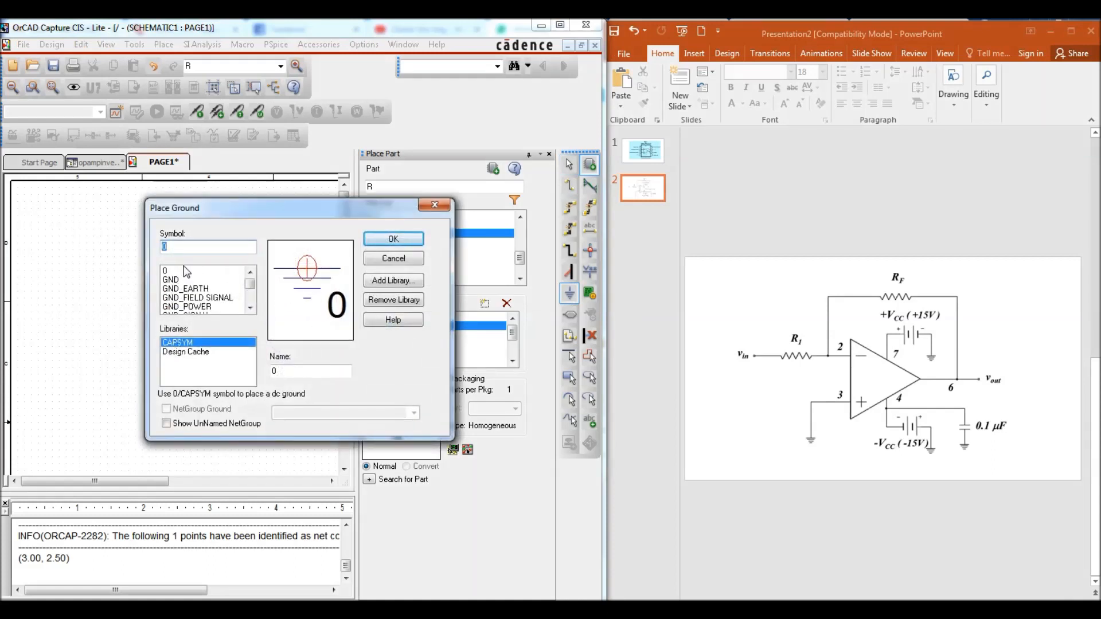
{"action": "left_click", "coordinate": [186, 271]}
{"action": "left_click", "coordinate": [378, 241]}
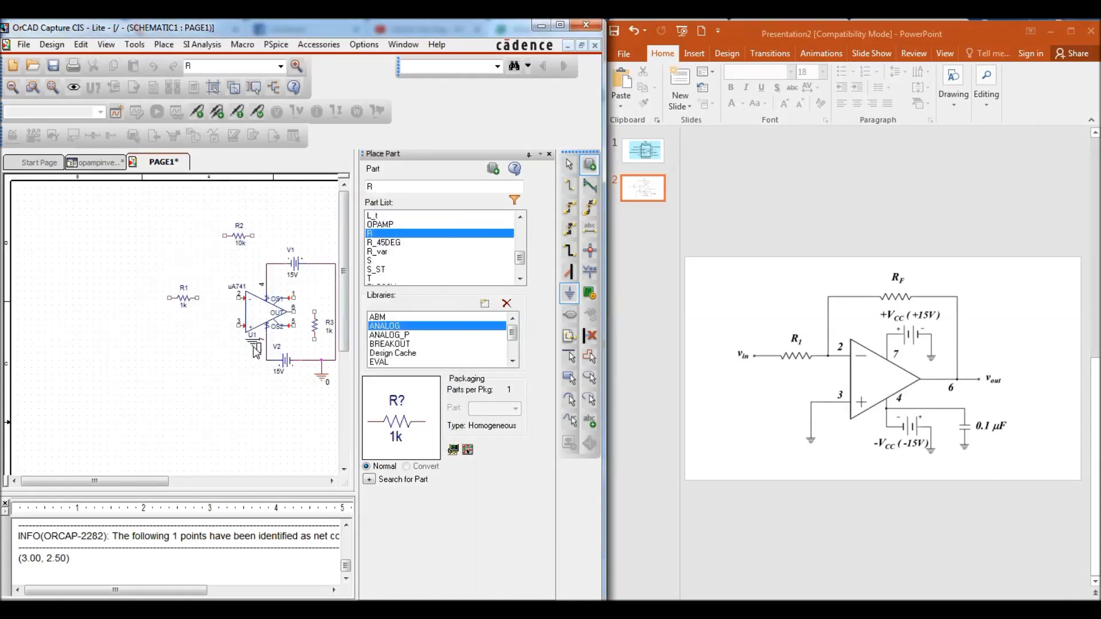
{"action": "left_click", "coordinate": [184, 383]}
{"action": "key", "text": "Escape"}
- Wire the op-amp's non-inverting input, pin 3, to the new ground symbol below R1
{"action": "left_click", "coordinate": [569, 184]}
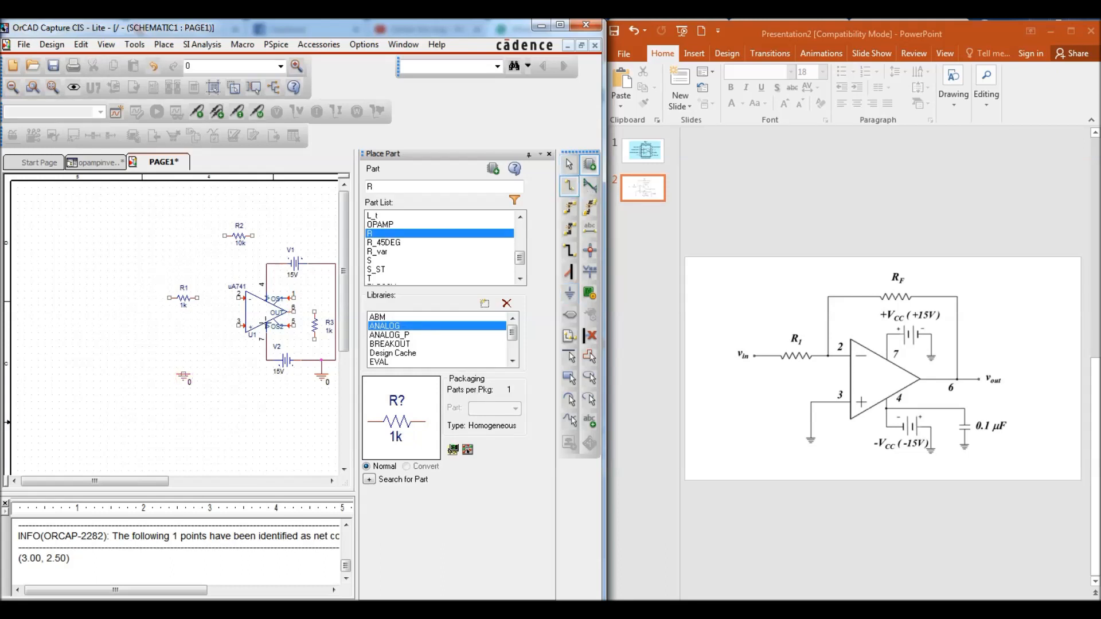
{"action": "left_click", "coordinate": [237, 325]}
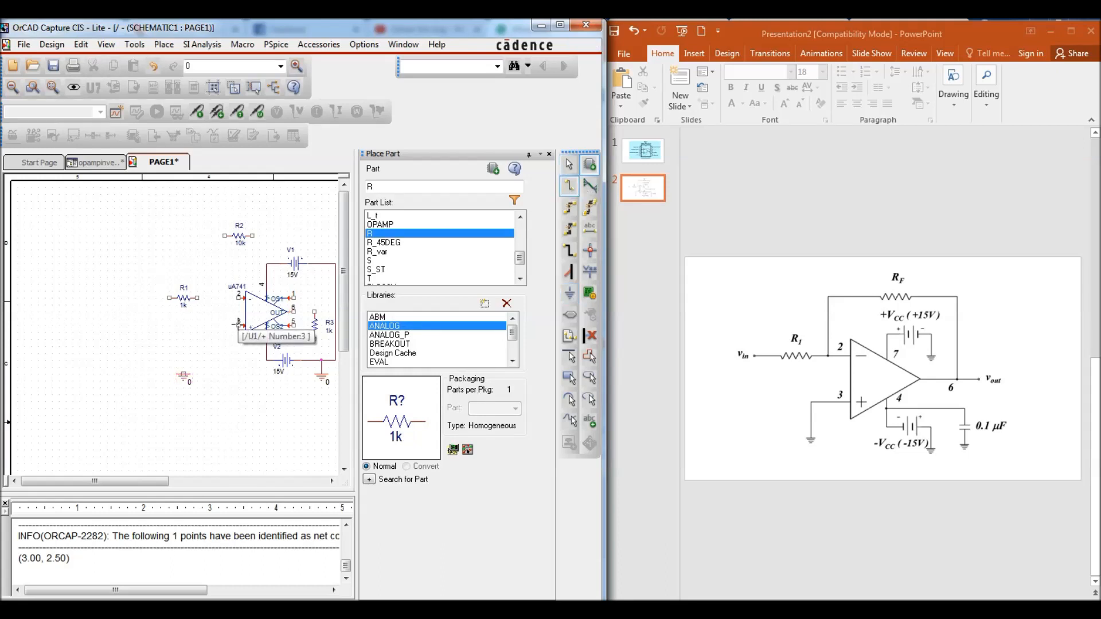
{"action": "left_click", "coordinate": [182, 373]}
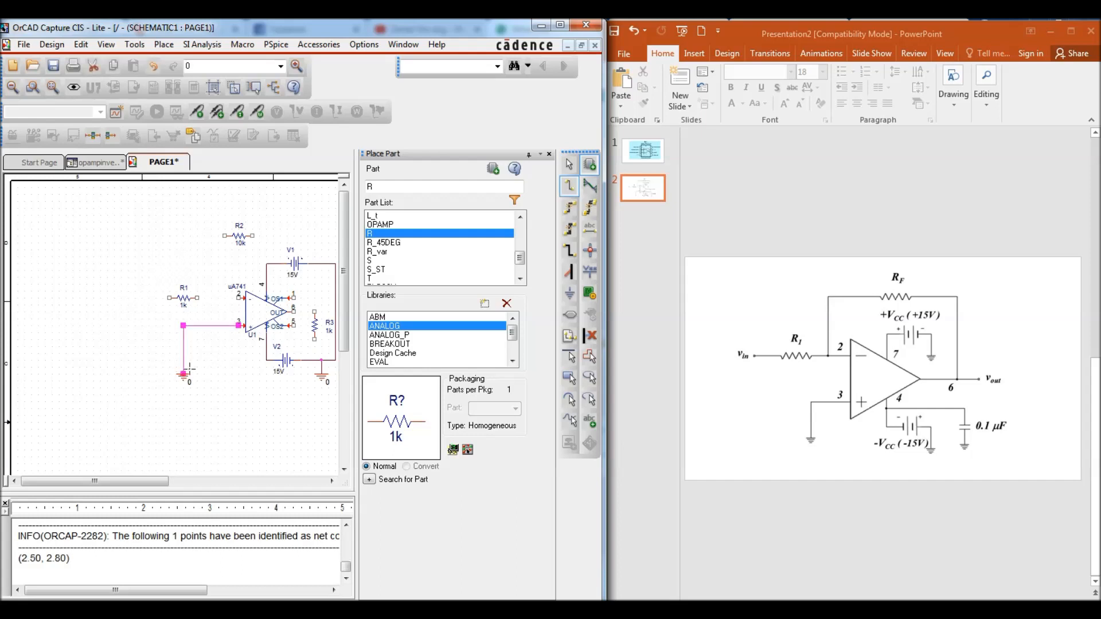
{"action": "key", "text": "Escape"}
{"action": "left_click", "coordinate": [221, 376]}
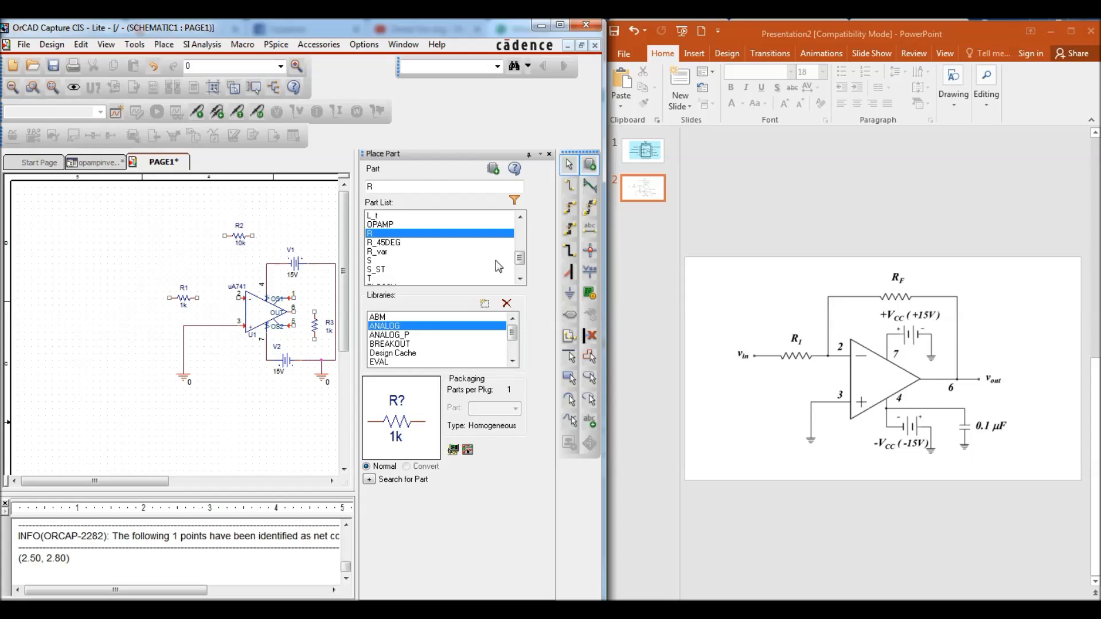
- Wire the upper end of R3 to the op-amp's output, pin 6
{"action": "left_click", "coordinate": [570, 185]}
{"action": "left_click", "coordinate": [314, 311]}
{"action": "left_click", "coordinate": [294, 312]}
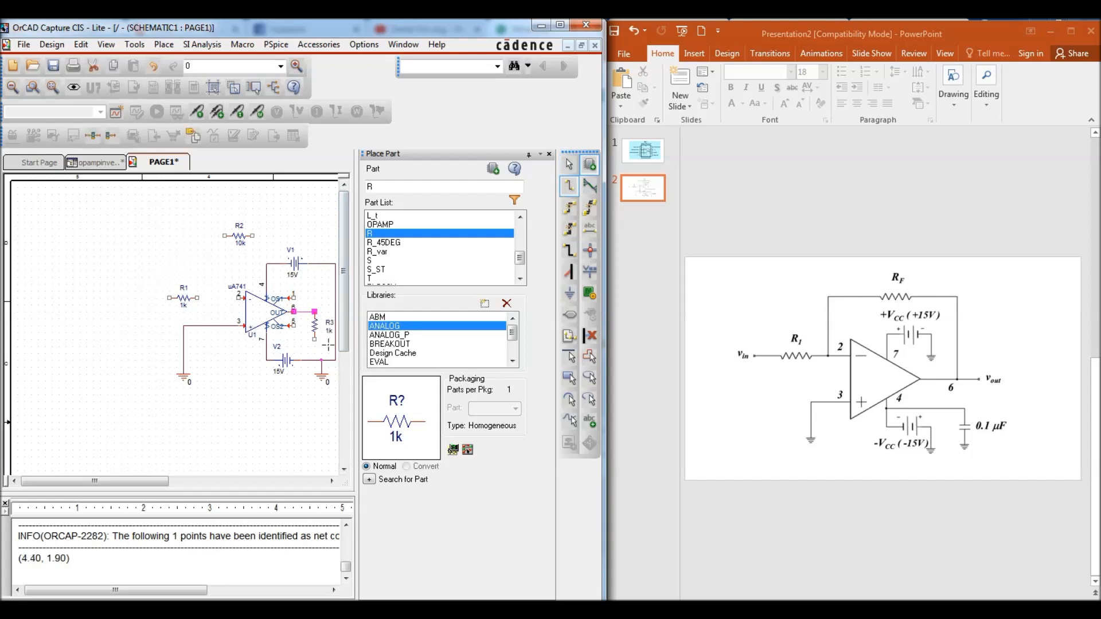
{"action": "key", "text": "Escape"}
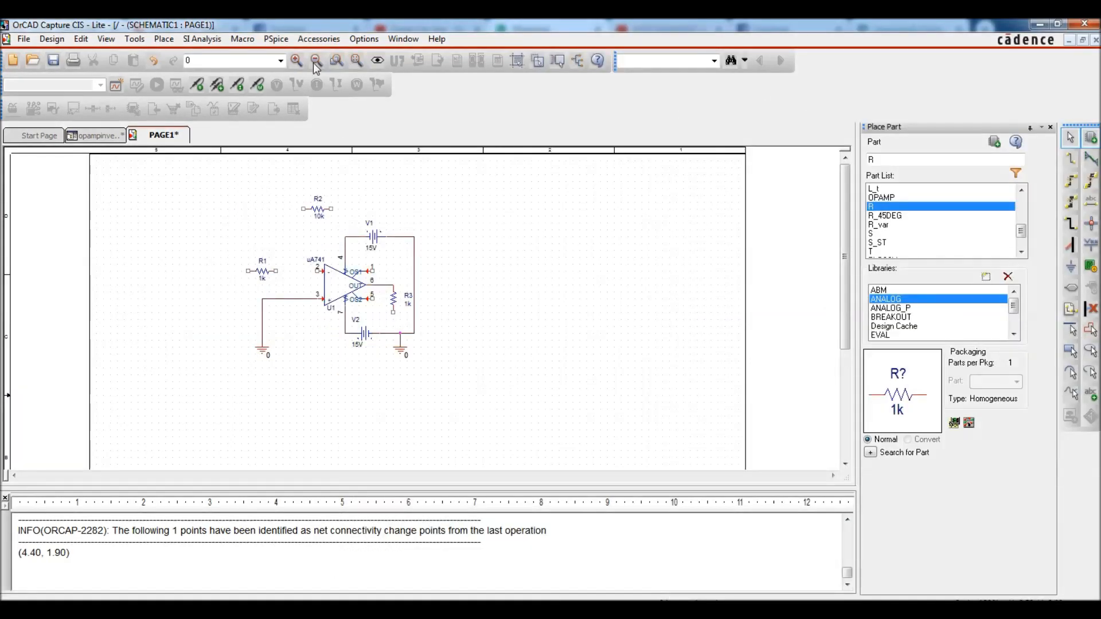
- Wire the lower end of R3 to the grounded line running from V2
{"action": "left_click", "coordinate": [296, 60]}
{"action": "left_click_drag", "start_coordinate": [487, 299], "coordinate": [570, 359]}
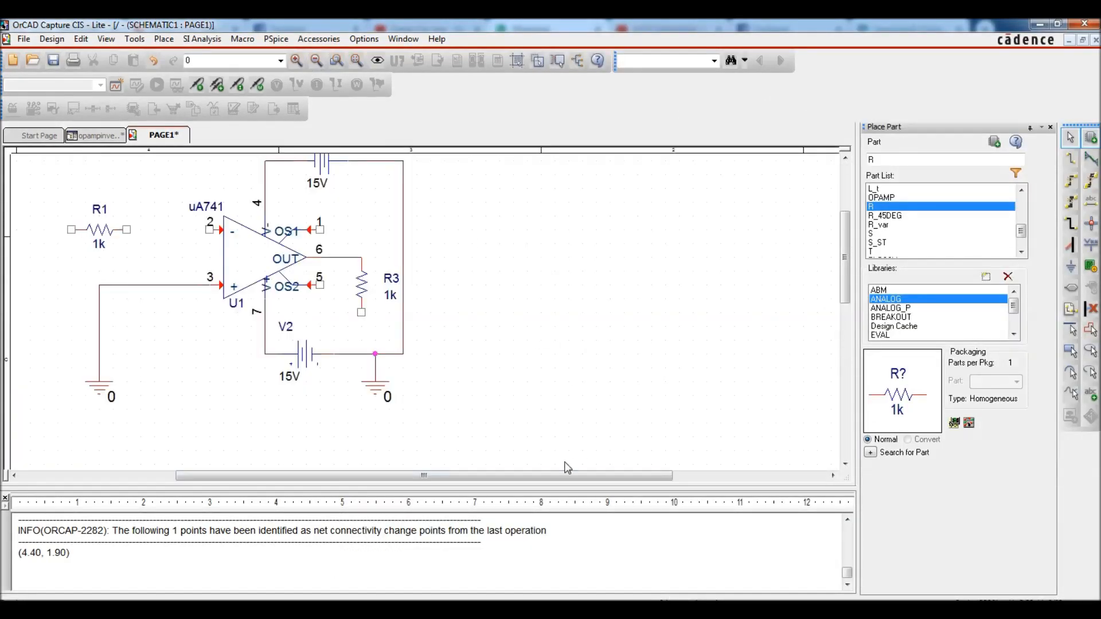
{"action": "left_click_drag", "start_coordinate": [738, 489], "coordinate": [738, 546]}
{"action": "left_click_drag", "start_coordinate": [845, 230], "coordinate": [847, 196]}
{"action": "left_click", "coordinate": [1050, 128]}
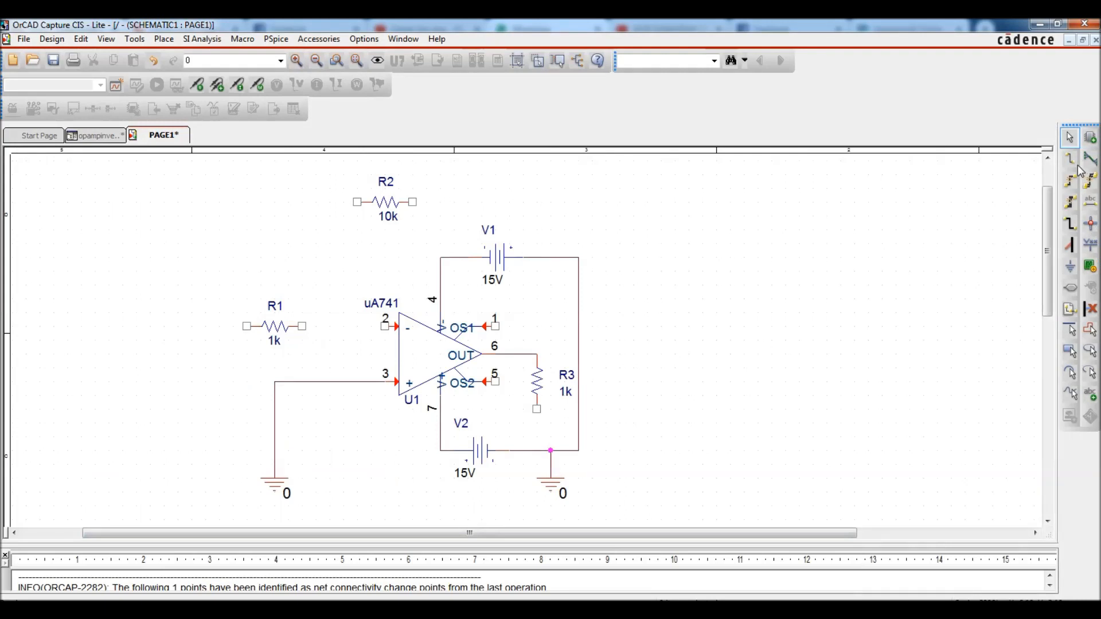
{"action": "left_click", "coordinate": [1070, 159]}
{"action": "left_click", "coordinate": [537, 409]}
{"action": "left_click", "coordinate": [536, 451]}
{"action": "key", "text": "Escape"}
{"action": "left_click", "coordinate": [666, 454]}
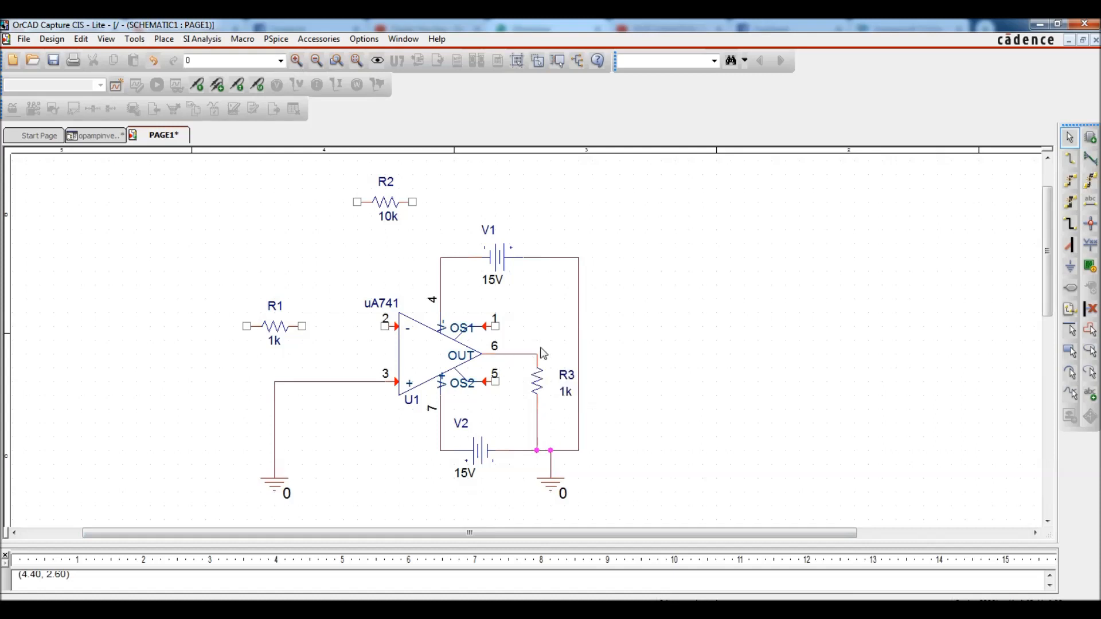
- Wire the op-amp's inverting input, pin 2, to the nearer end of R1
{"action": "left_click", "coordinate": [1070, 159]}
{"action": "left_click", "coordinate": [385, 326]}
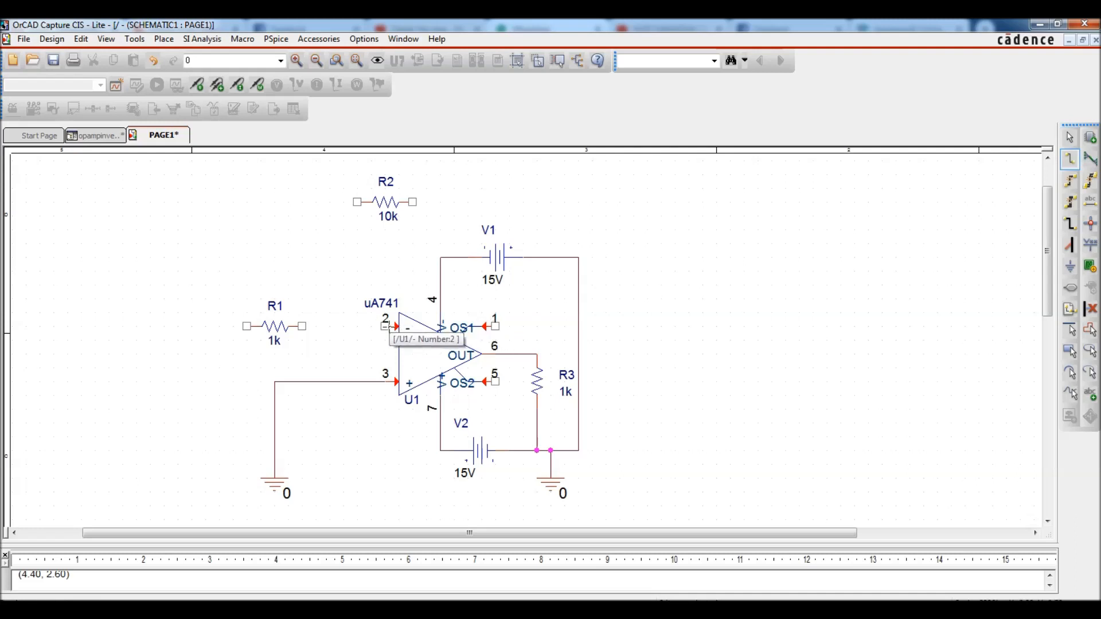
{"action": "left_click", "coordinate": [302, 327]}
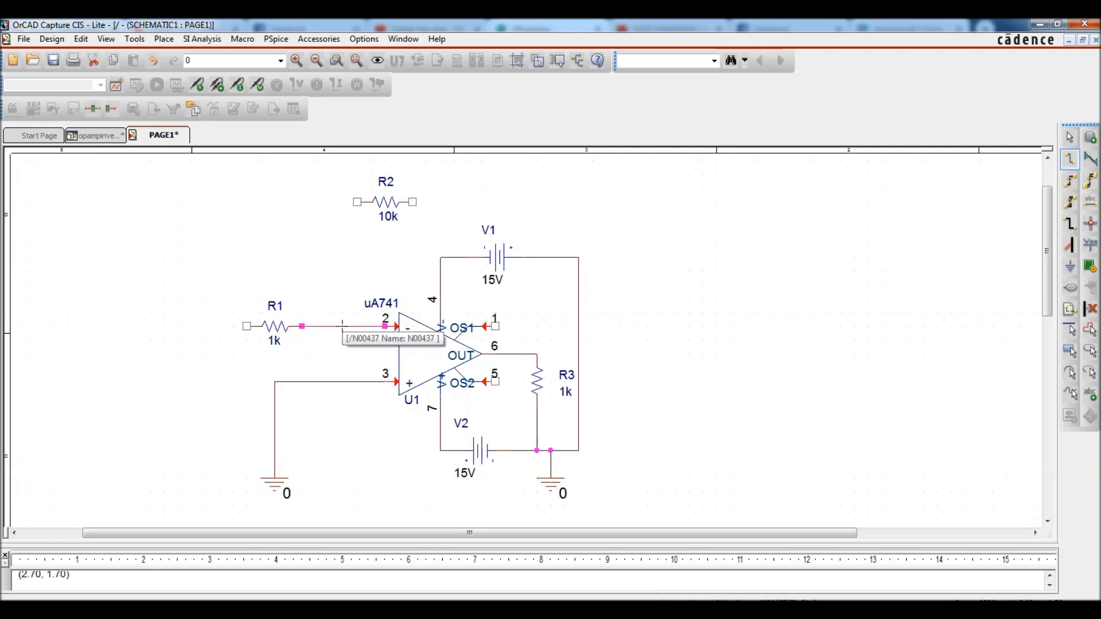
{"action": "key", "text": "Escape"}
{"action": "left_click", "coordinate": [713, 351]}
- Wire R2 as the feedback resistor between the op-amp's output node and the wire joining R1 to pin 2
{"action": "key", "text": "w"}
{"action": "left_click", "coordinate": [536, 353]}
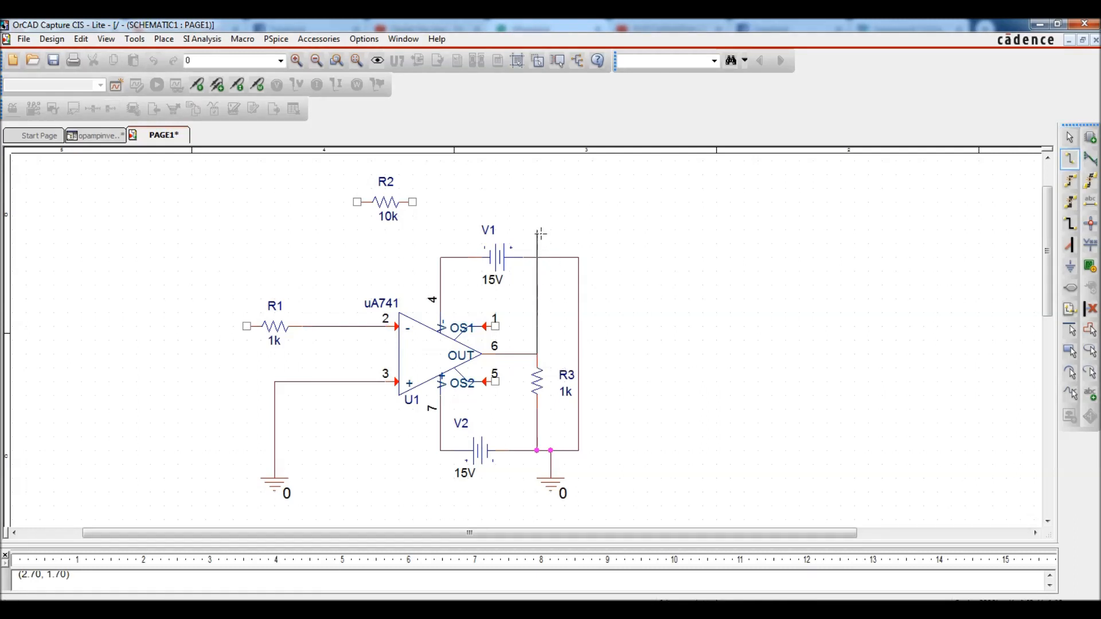
{"action": "left_click", "coordinate": [412, 202]}
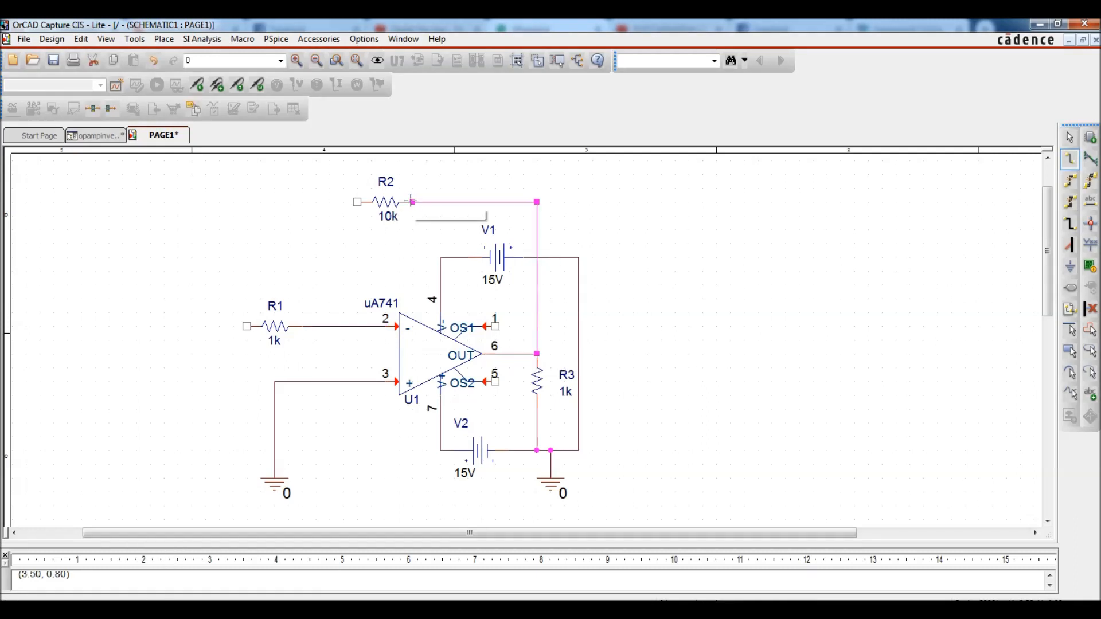
{"action": "left_click", "coordinate": [356, 202]}
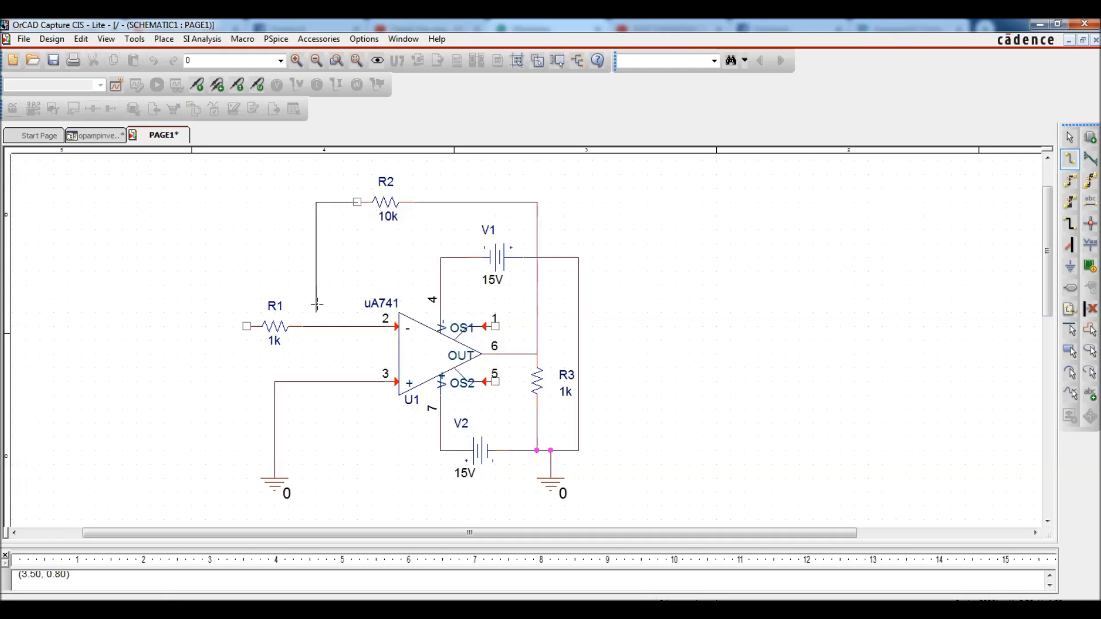
{"action": "left_click", "coordinate": [316, 326]}
{"action": "key", "text": "Escape"}
{"action": "left_click", "coordinate": [707, 342]}
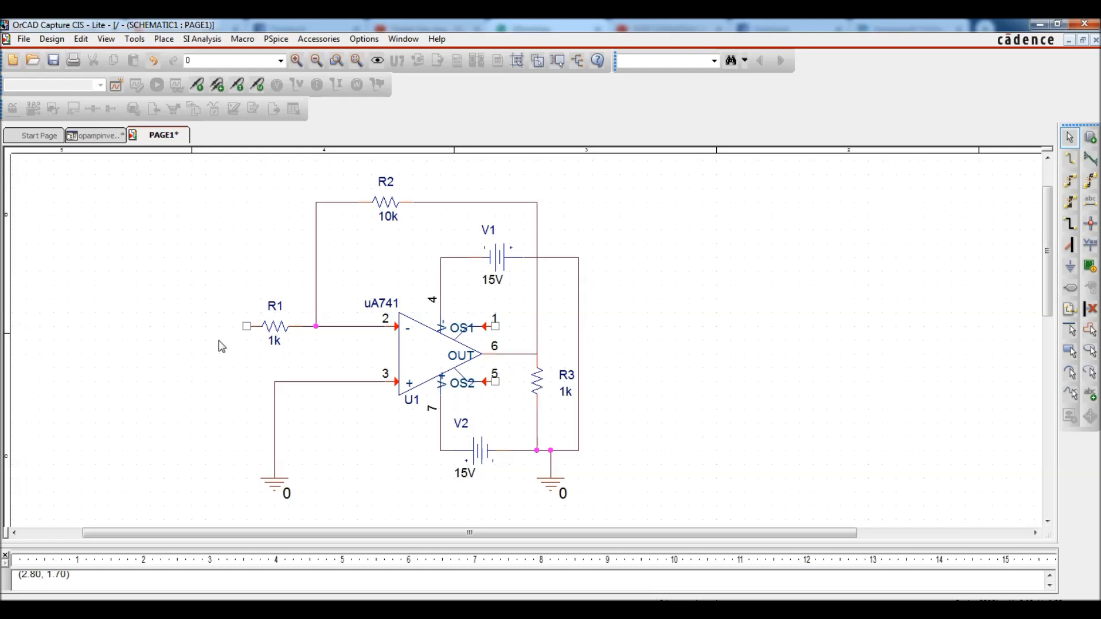
- Place a VSIN sine voltage source from the SOURCE library below and to the left of R1
{"action": "left_click", "coordinate": [1089, 141]}
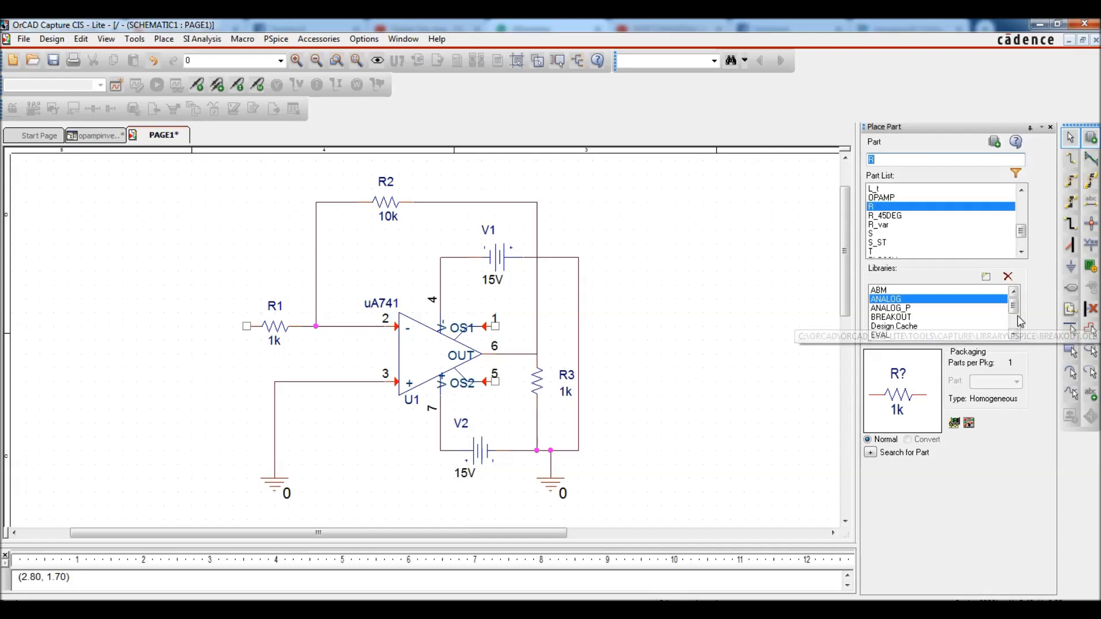
{"action": "scroll", "coordinate": [974, 321], "scroll_direction": "down", "scroll_amount": 2}
{"action": "left_click", "coordinate": [887, 326]}
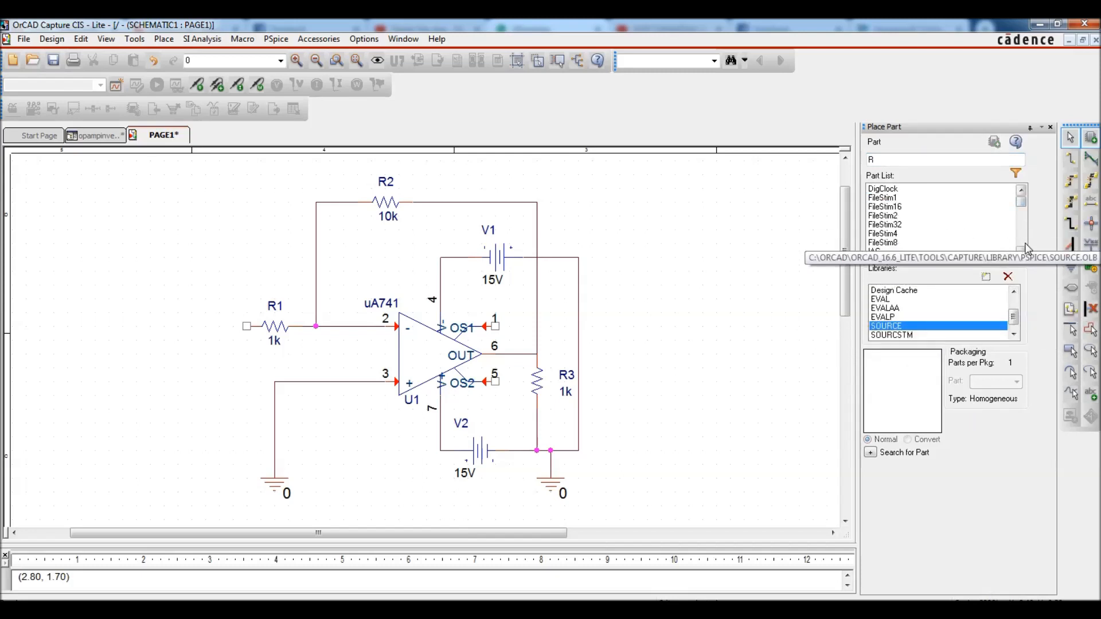
{"action": "scroll", "coordinate": [1024, 243], "scroll_direction": "down", "scroll_amount": 5}
{"action": "scroll", "coordinate": [1024, 234], "scroll_direction": "down", "scroll_amount": 6}
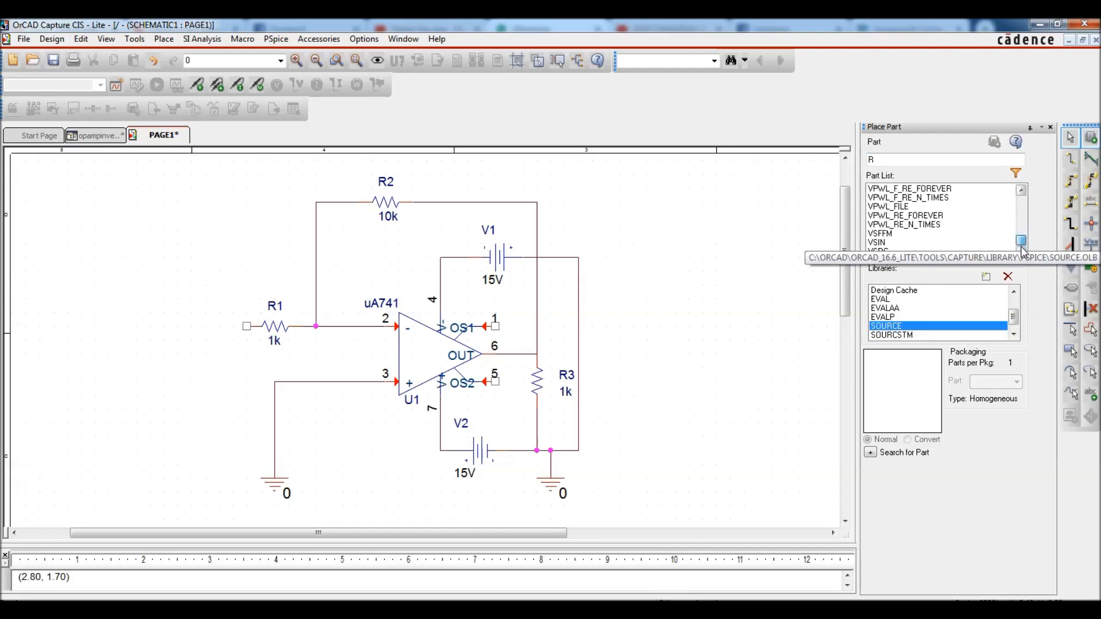
{"action": "left_click", "coordinate": [882, 242]}
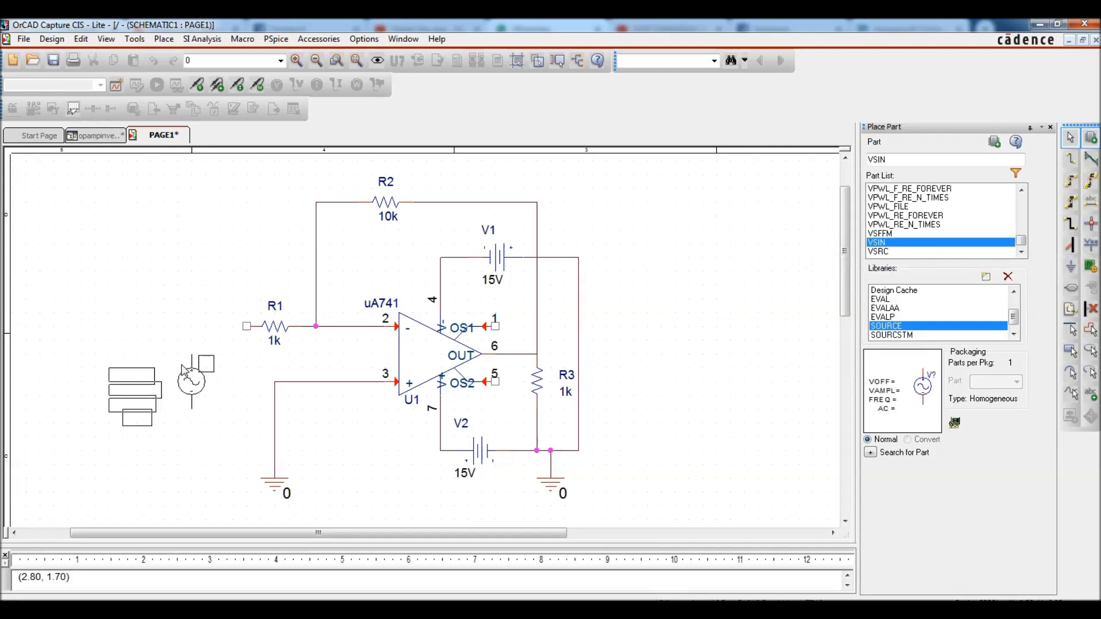
{"action": "left_click", "coordinate": [178, 367]}
{"action": "key", "text": "Escape"}
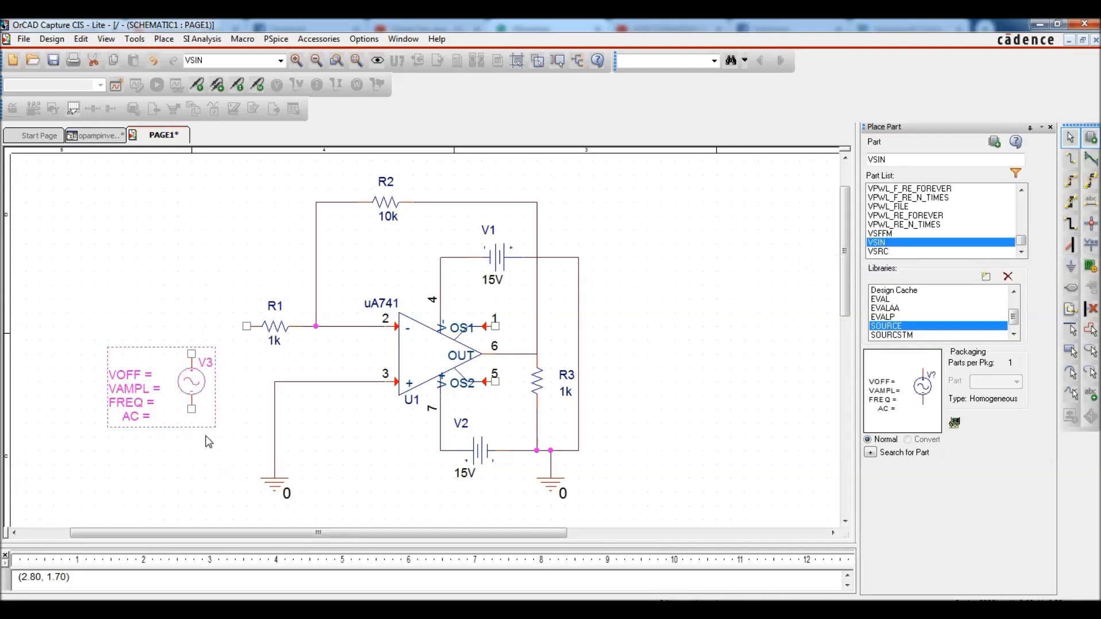
{"action": "left_click", "coordinate": [733, 367]}
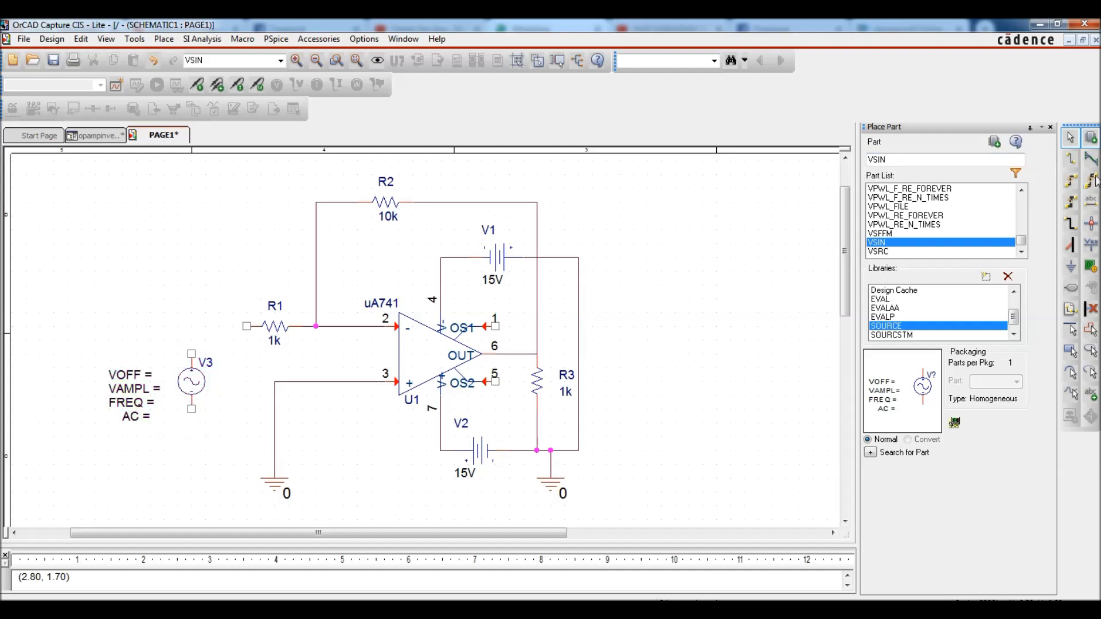
- Wire the sine source's upper terminal to the free end of R1 and its lower terminal to the pin 3 ground line
{"action": "left_click", "coordinate": [1071, 161]}
{"action": "left_click", "coordinate": [246, 326]}
{"action": "left_click", "coordinate": [192, 354]}
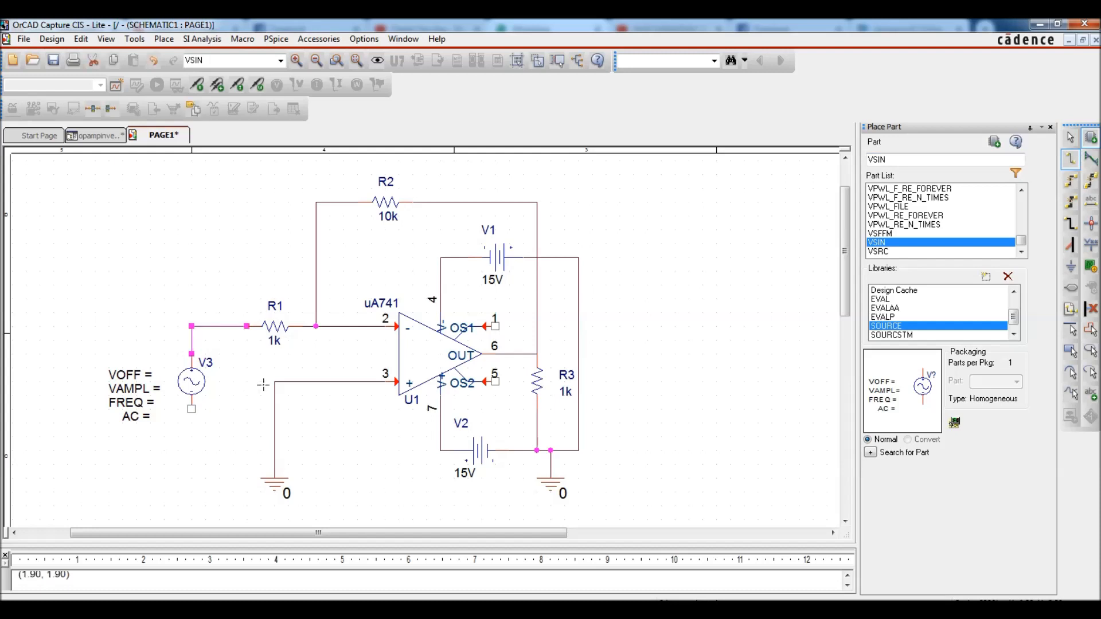
{"action": "left_click", "coordinate": [192, 409]}
{"action": "left_click", "coordinate": [274, 450]}
{"action": "key", "text": "Escape"}
{"action": "left_click", "coordinate": [325, 457]}
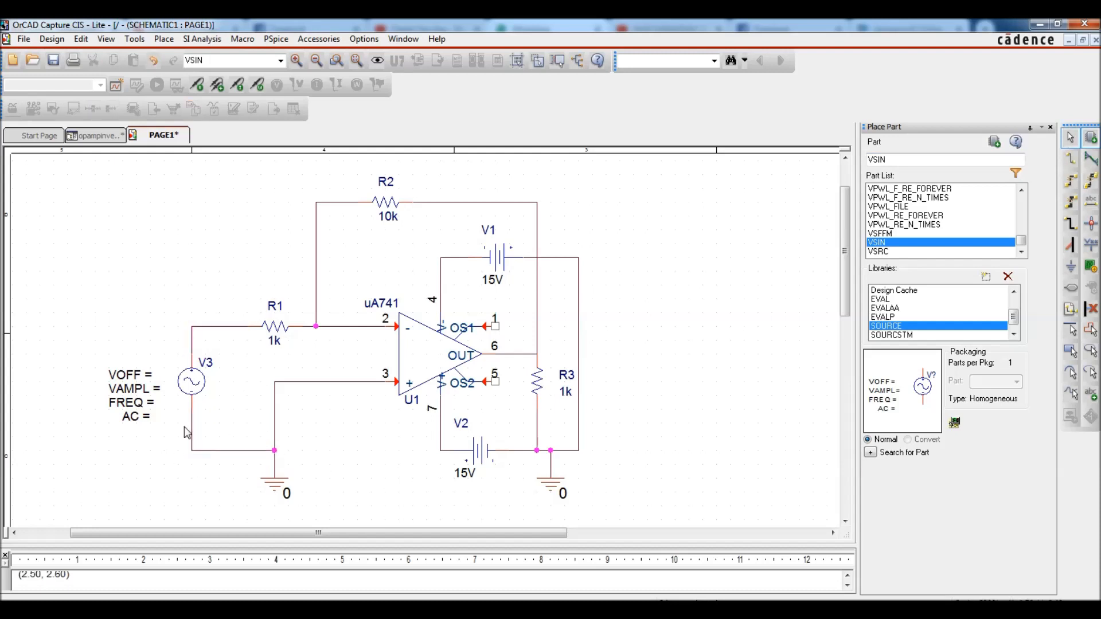
- Set the offset voltage VOFF of sine source V3 to 0
{"action": "double_click", "coordinate": [150, 377]}
{"action": "left_click", "coordinate": [509, 276]}
{"action": "type", "text": "0"}
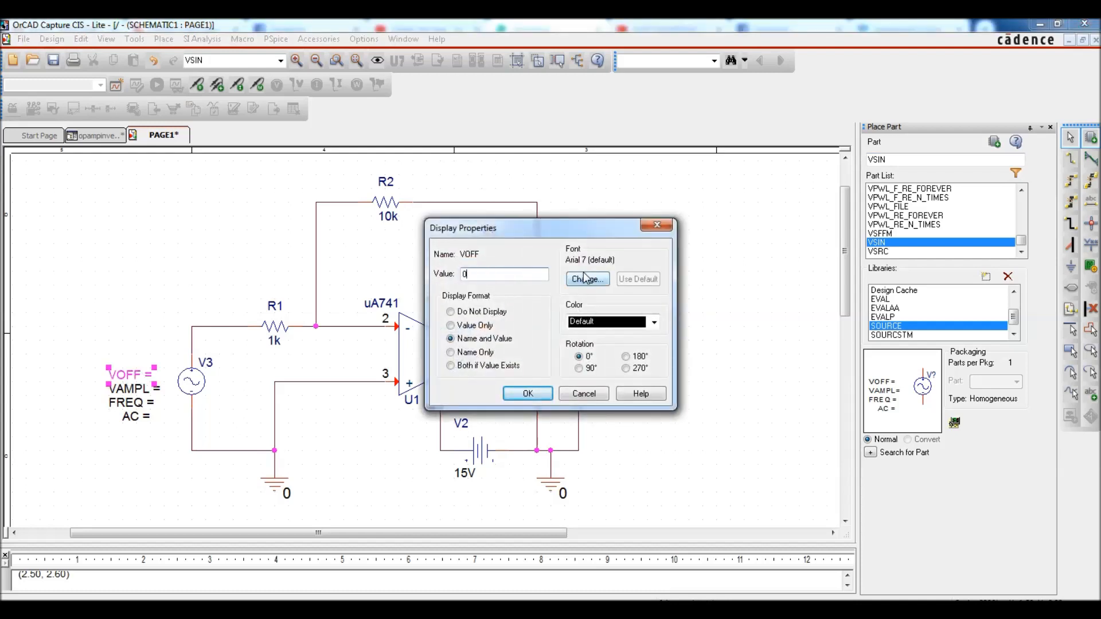
{"action": "left_click", "coordinate": [527, 394]}
- Set the amplitude VAMPL of sine source V3 to 0.1V
{"action": "double_click", "coordinate": [132, 389]}
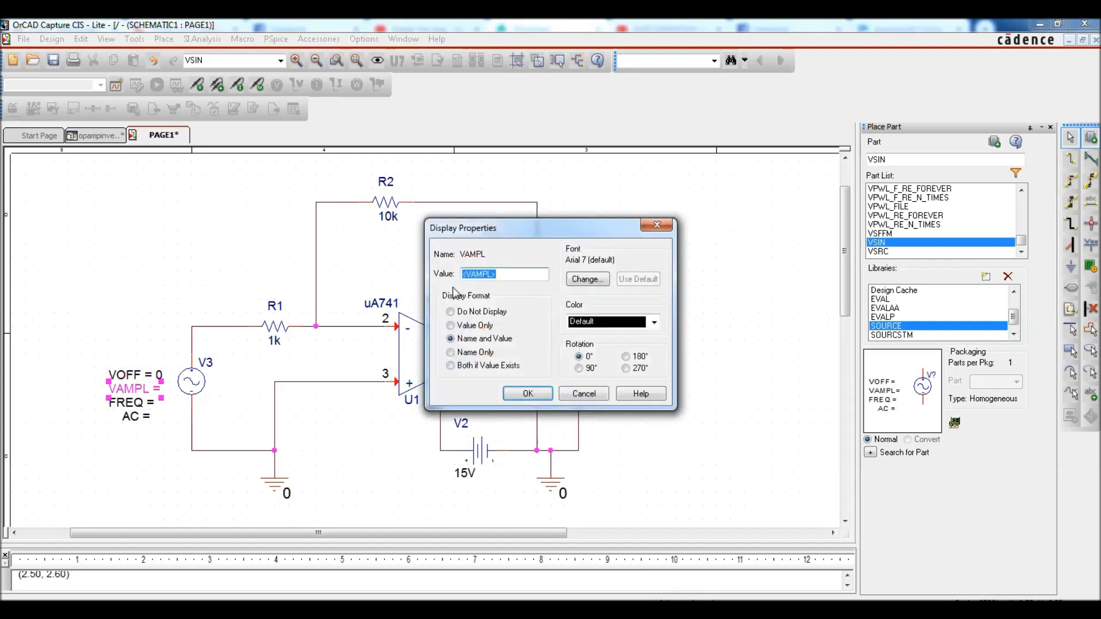
{"action": "left_click_drag", "start_coordinate": [493, 274], "coordinate": [432, 279]}
{"action": "type", "text": "0.1"}
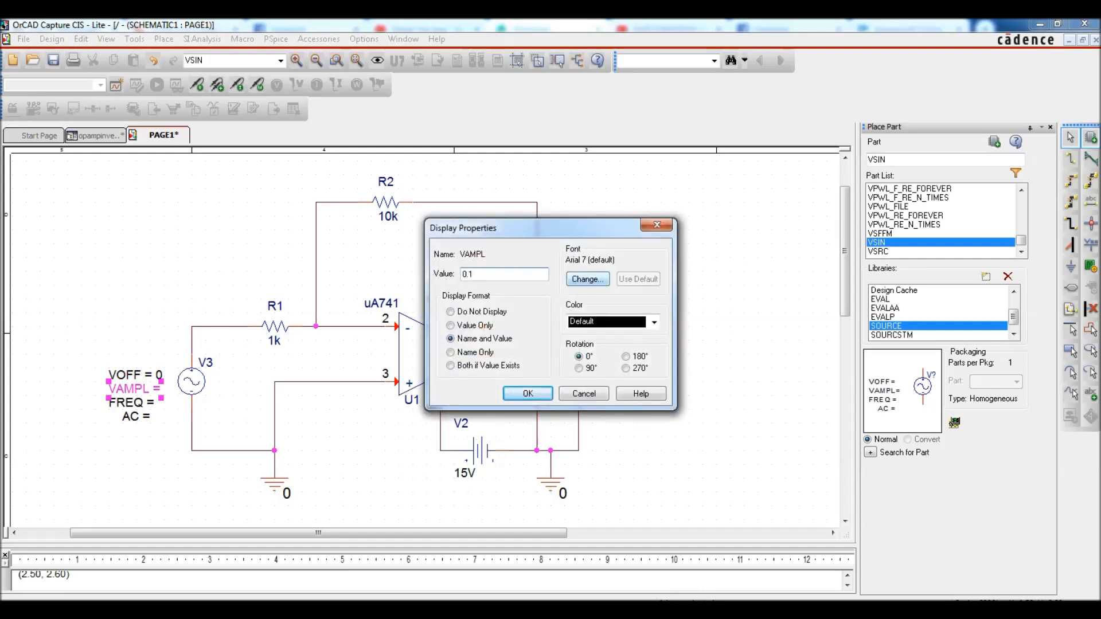
{"action": "type", "text": "V"}
{"action": "left_click", "coordinate": [527, 394]}
- Set the frequency FREQ of sine source V3 to 1k
{"action": "double_click", "coordinate": [131, 402]}
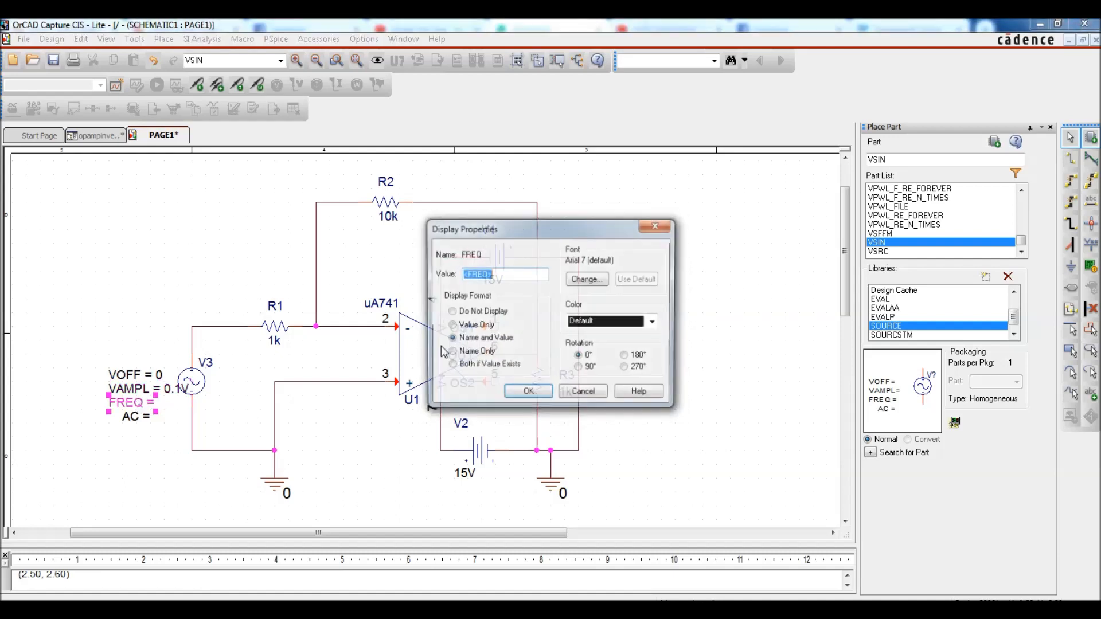
{"action": "left_click_drag", "start_coordinate": [493, 278], "coordinate": [450, 282]}
{"action": "type", "text": "1k"}
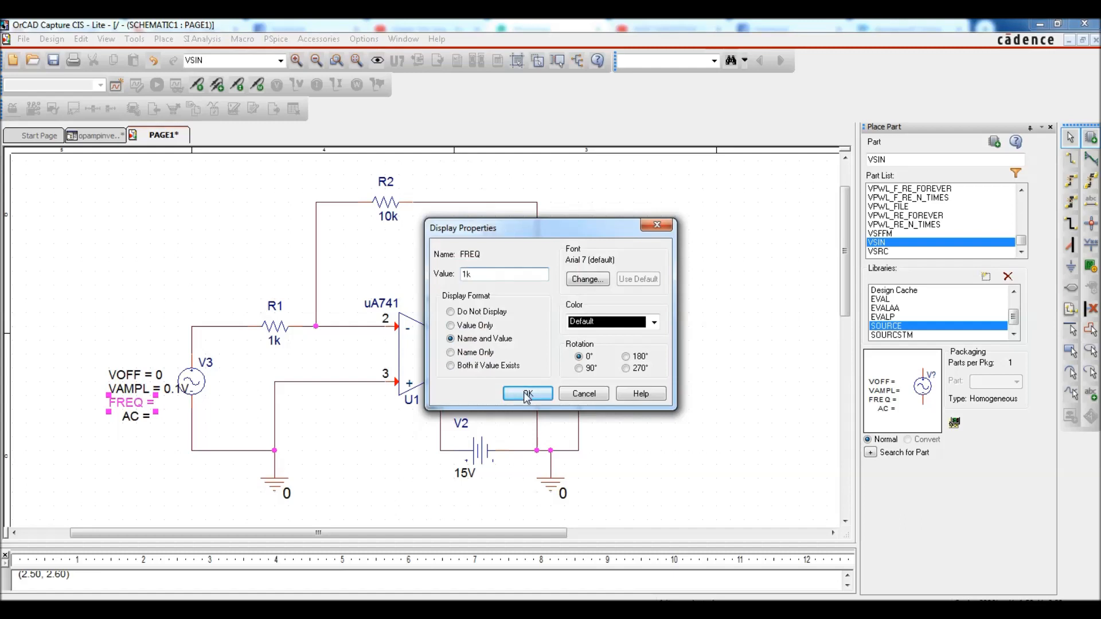
{"action": "left_click", "coordinate": [527, 394]}
- Set the AC value of sine source V3 to 0
{"action": "double_click", "coordinate": [137, 416]}
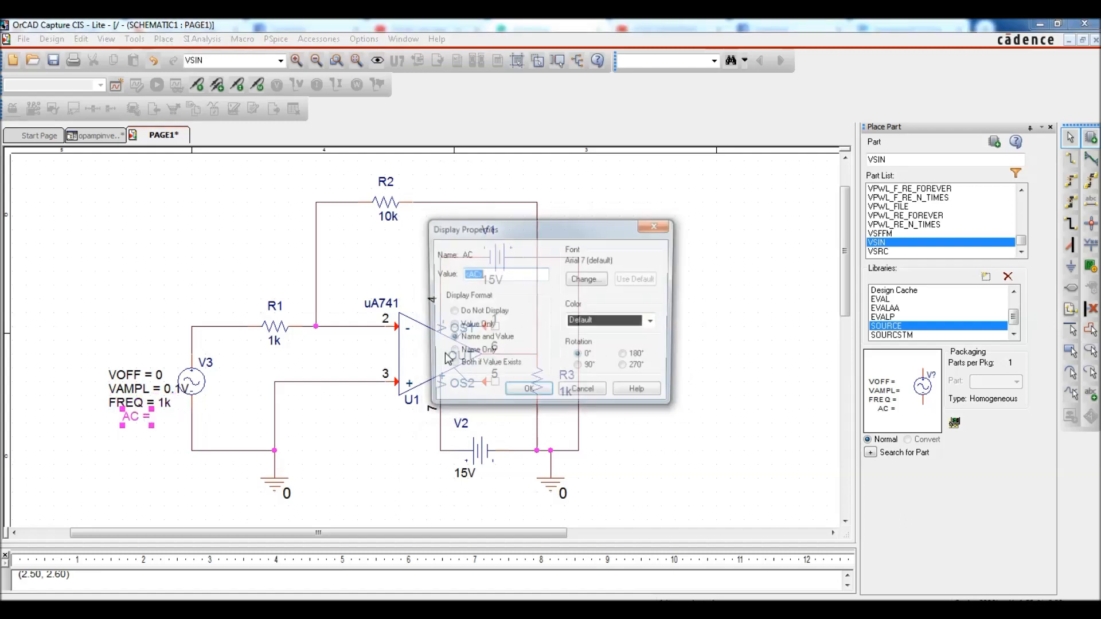
{"action": "type", "text": "0"}
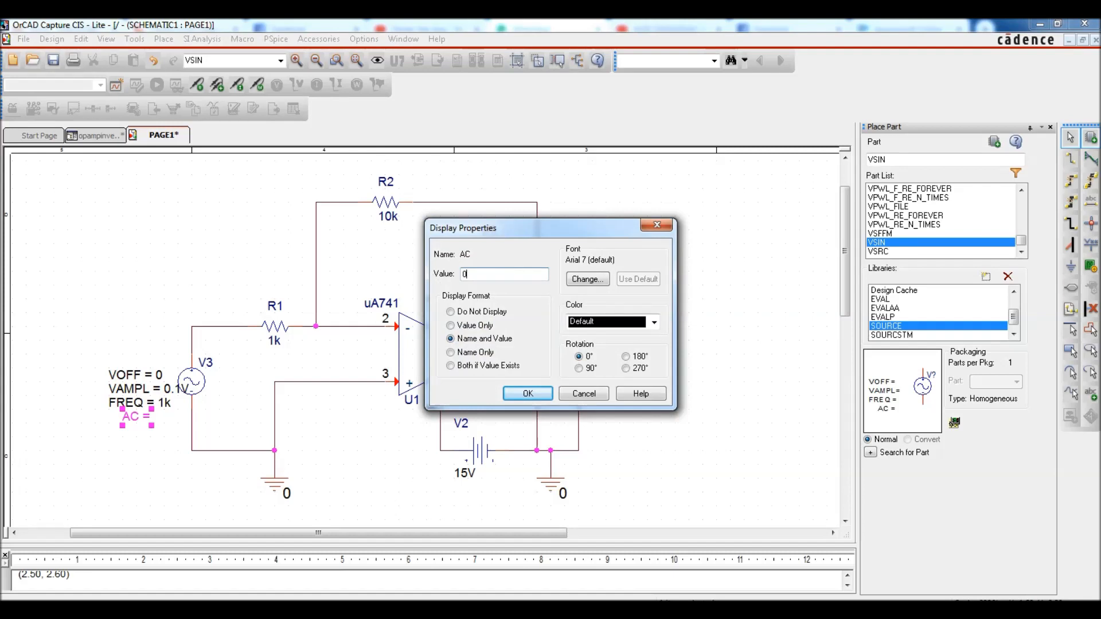
{"action": "left_click", "coordinate": [527, 394]}
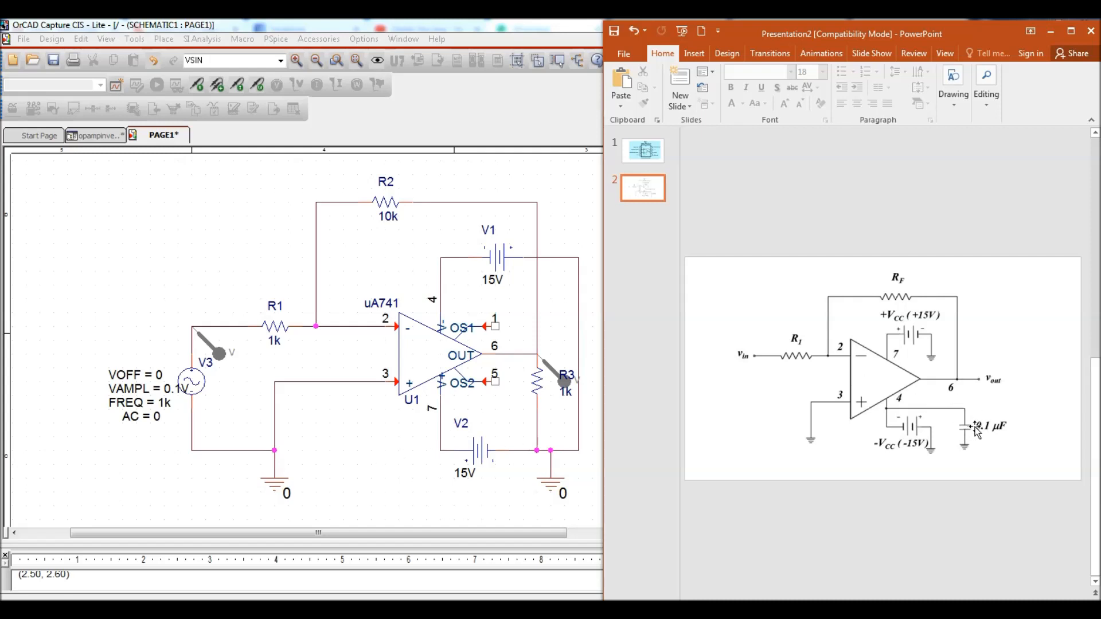
- Switch back to OrCAD Capture and create a new simulation profile named opampinvertingsim with no inherited settings
{"action": "left_click", "coordinate": [510, 402]}
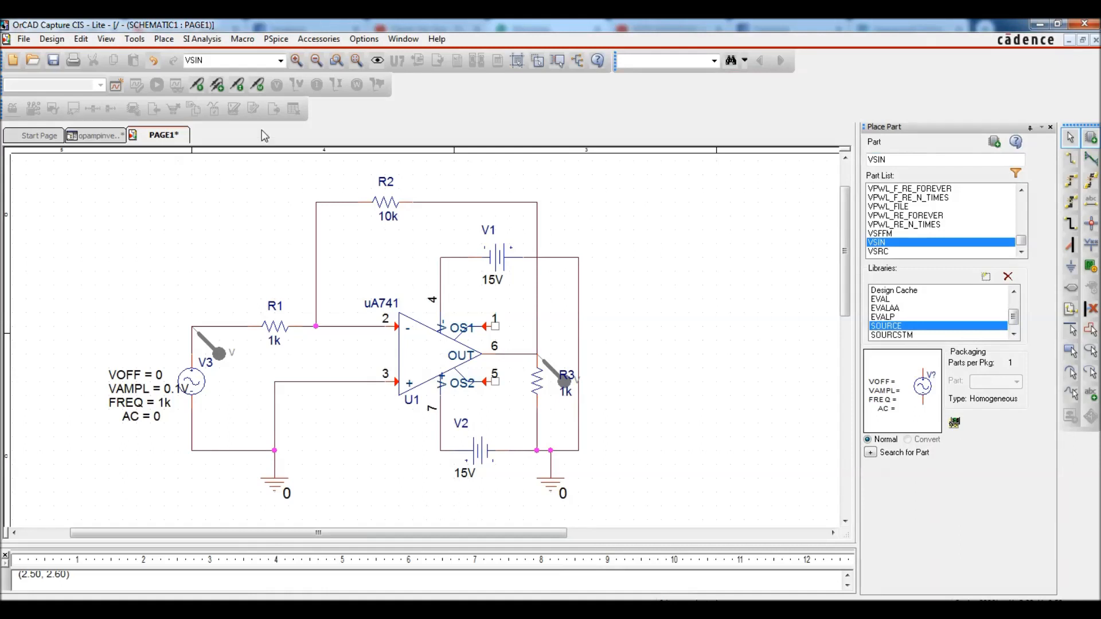
{"action": "left_click", "coordinate": [276, 39]}
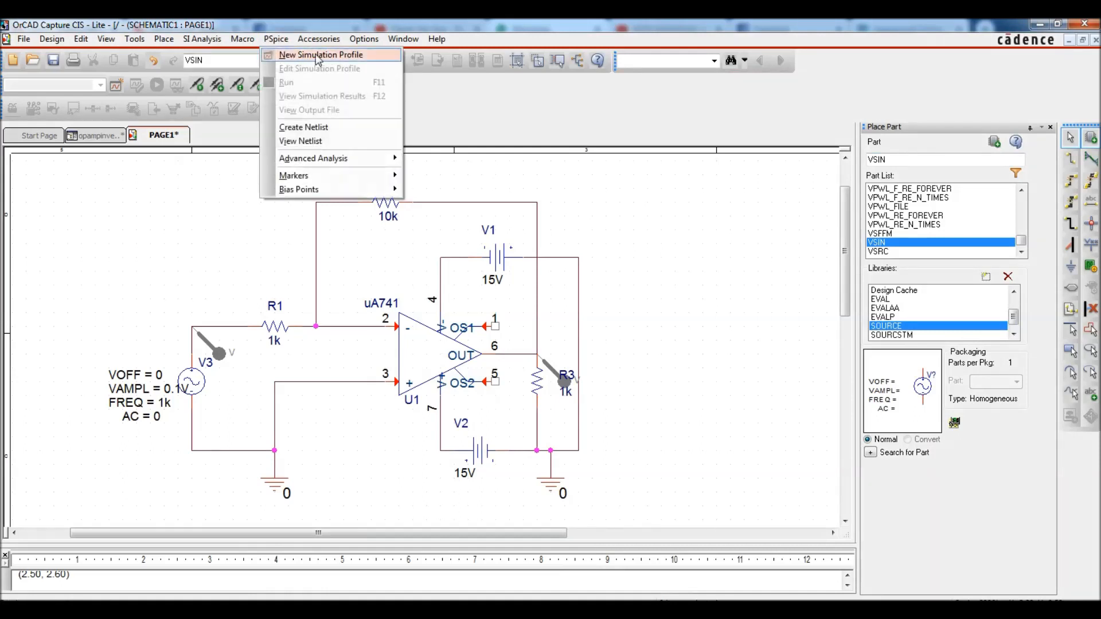
{"action": "left_click", "coordinate": [318, 55]}
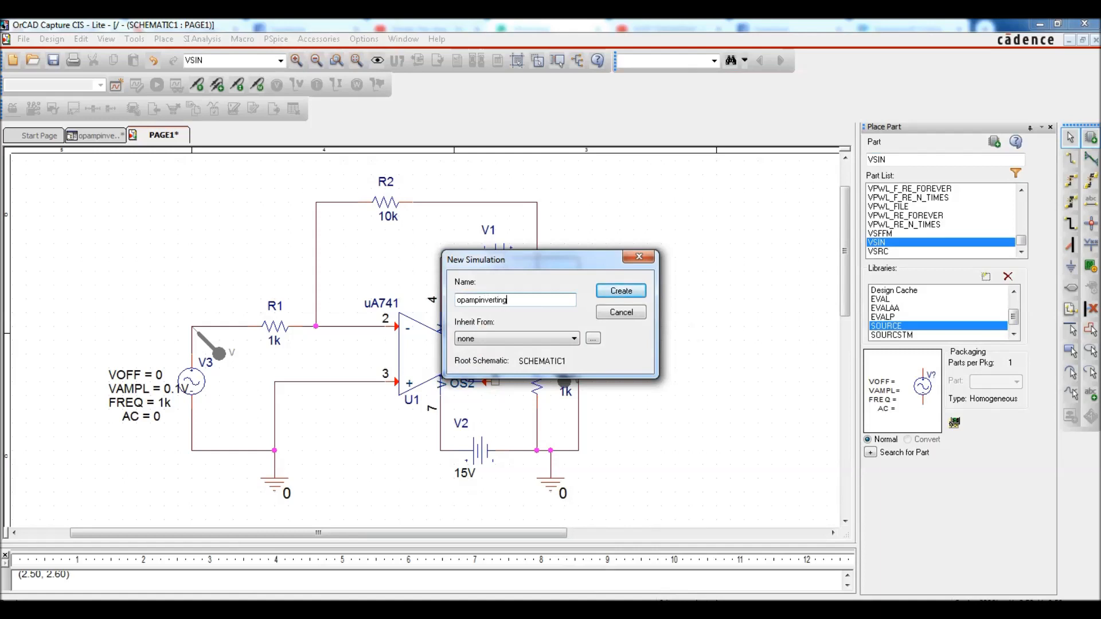
{"action": "left_click", "coordinate": [621, 291]}
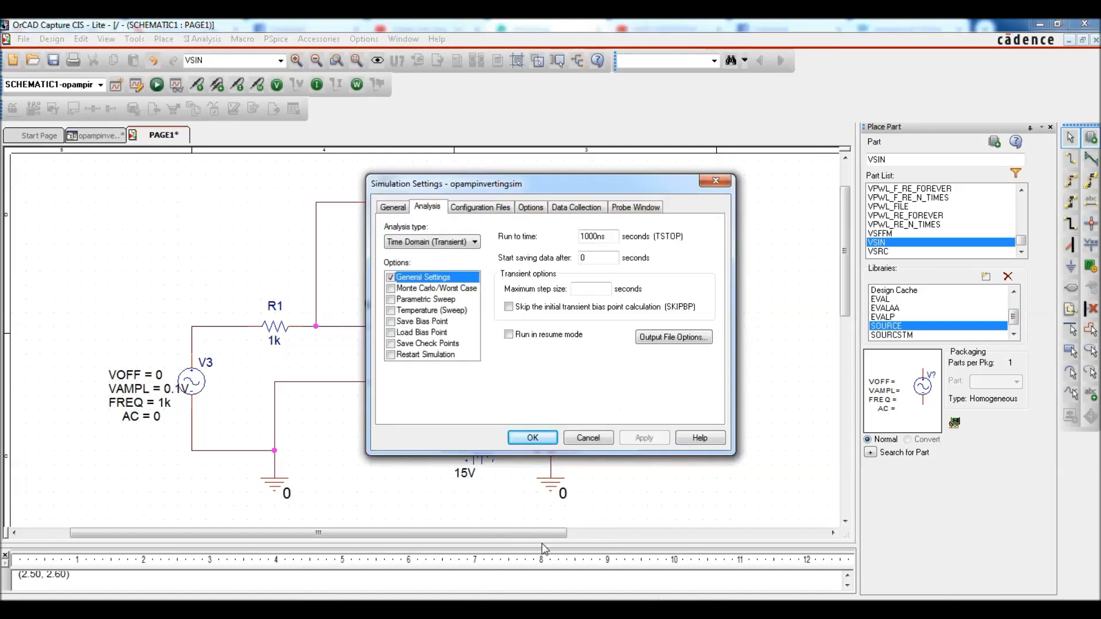
- Set the transient analysis to run to 3m with a maximum step size of 0.01m, and run the simulation
{"action": "left_click", "coordinate": [602, 259]}
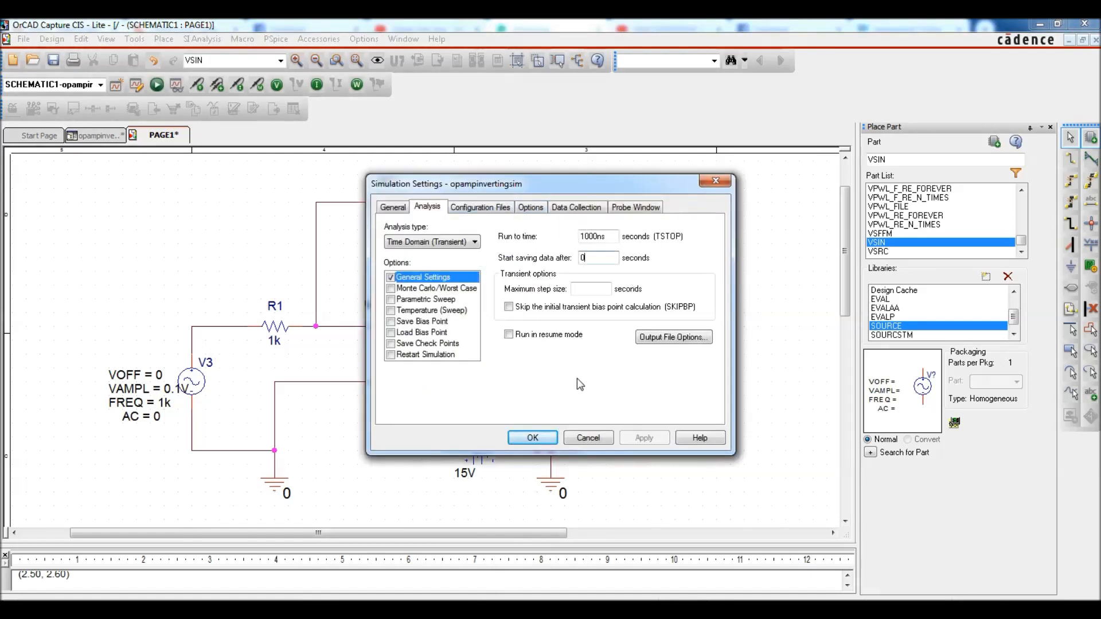
{"action": "double_click", "coordinate": [597, 241]}
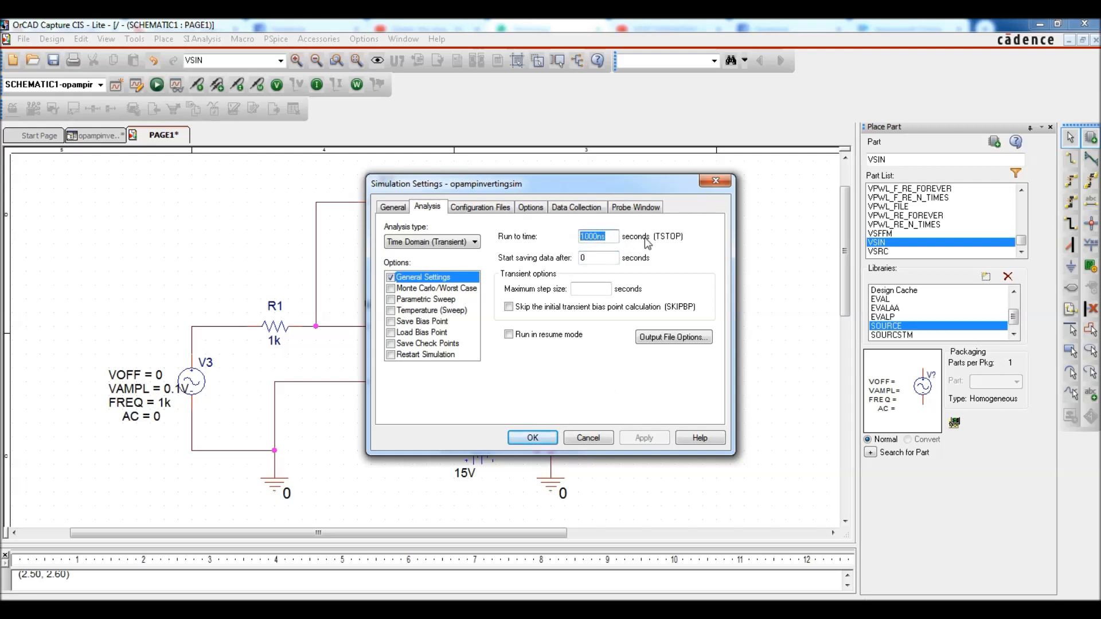
{"action": "type", "text": "3m"}
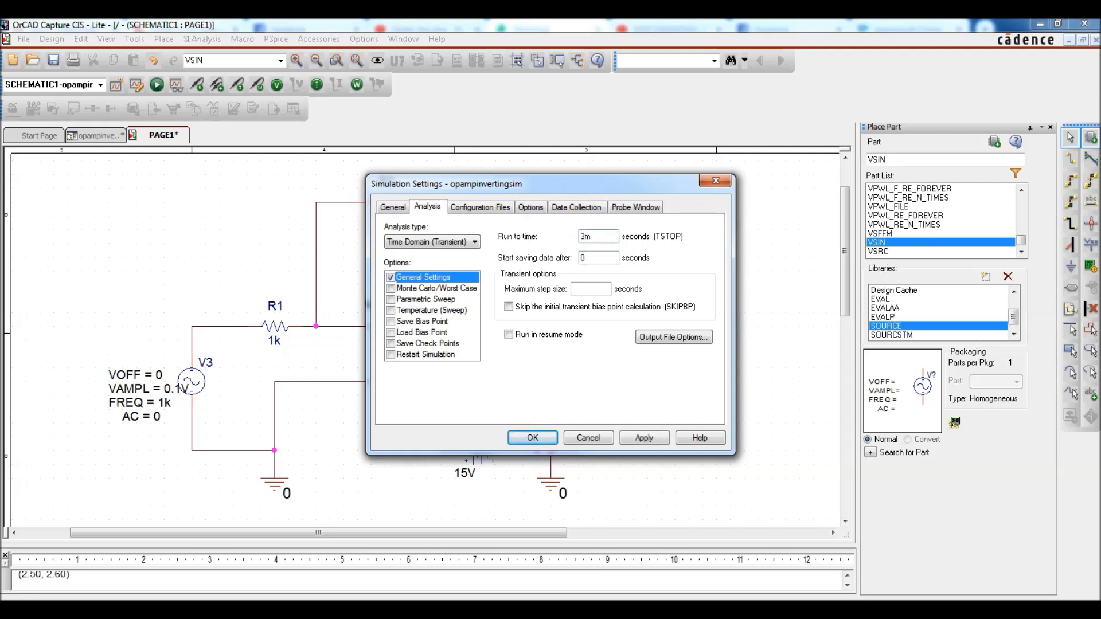
{"action": "left_click", "coordinate": [595, 290]}
{"action": "type", "text": "0"}
{"action": "left_click", "coordinate": [652, 443]}
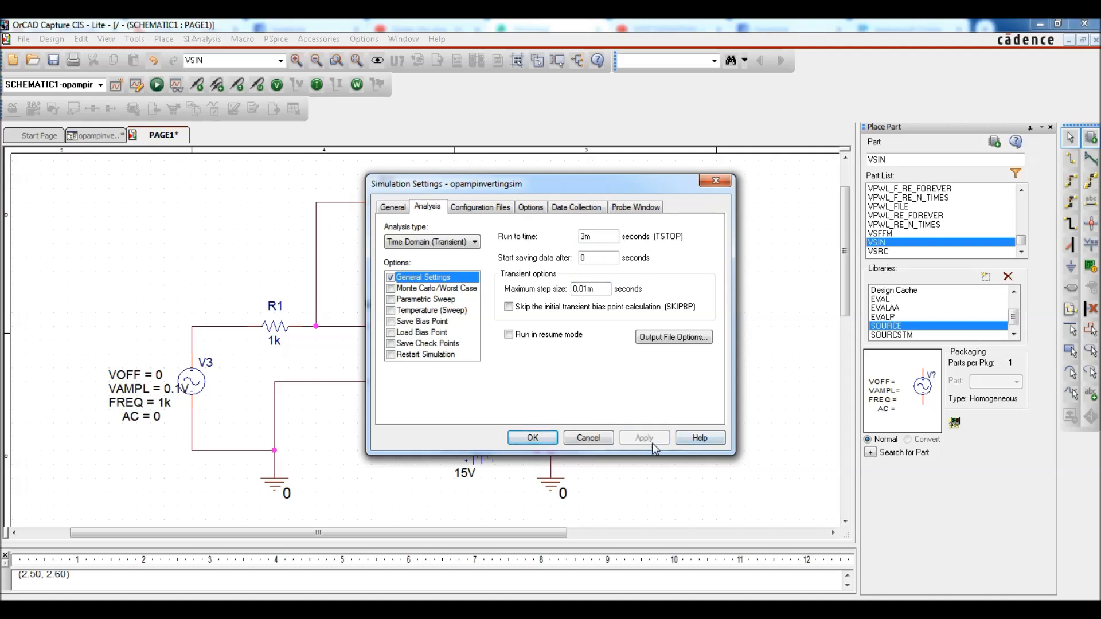
{"action": "left_click", "coordinate": [532, 438]}
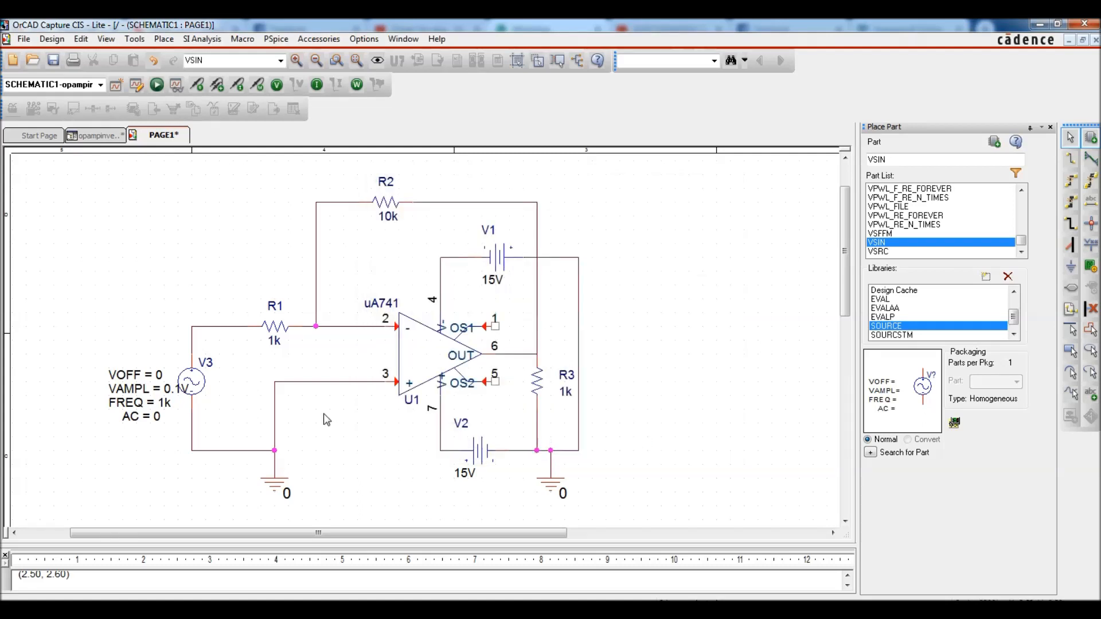
{"action": "left_click", "coordinate": [157, 86]}
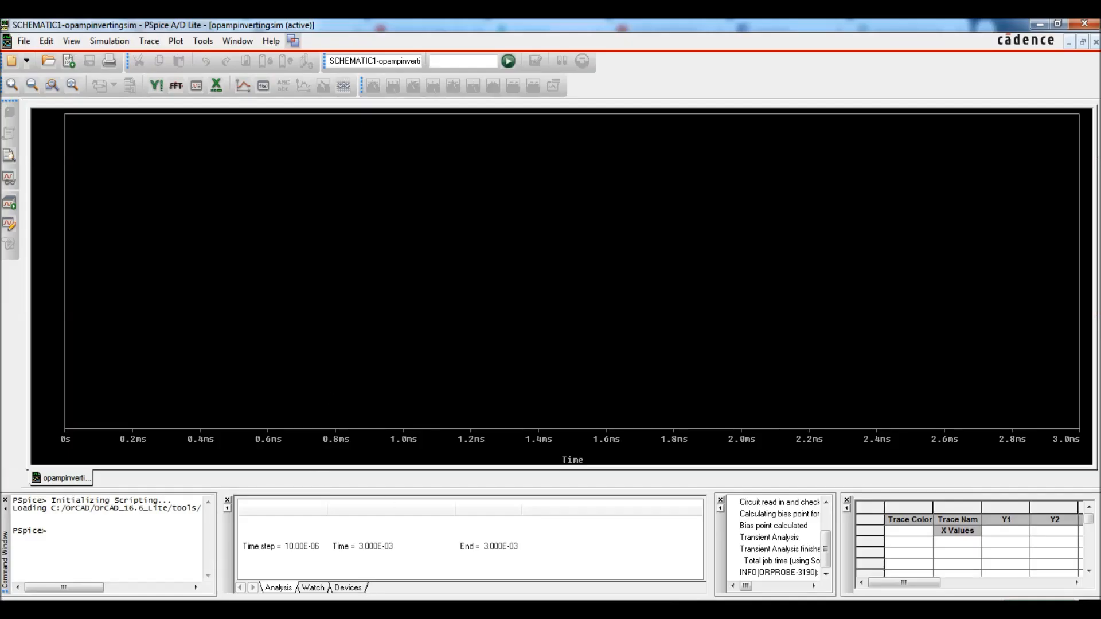
- Return to the OrCAD Capture schematic, place voltage markers at V3's upper terminal and the op-amp output node, and rerun the simulation
{"action": "left_click", "coordinate": [365, 610]}
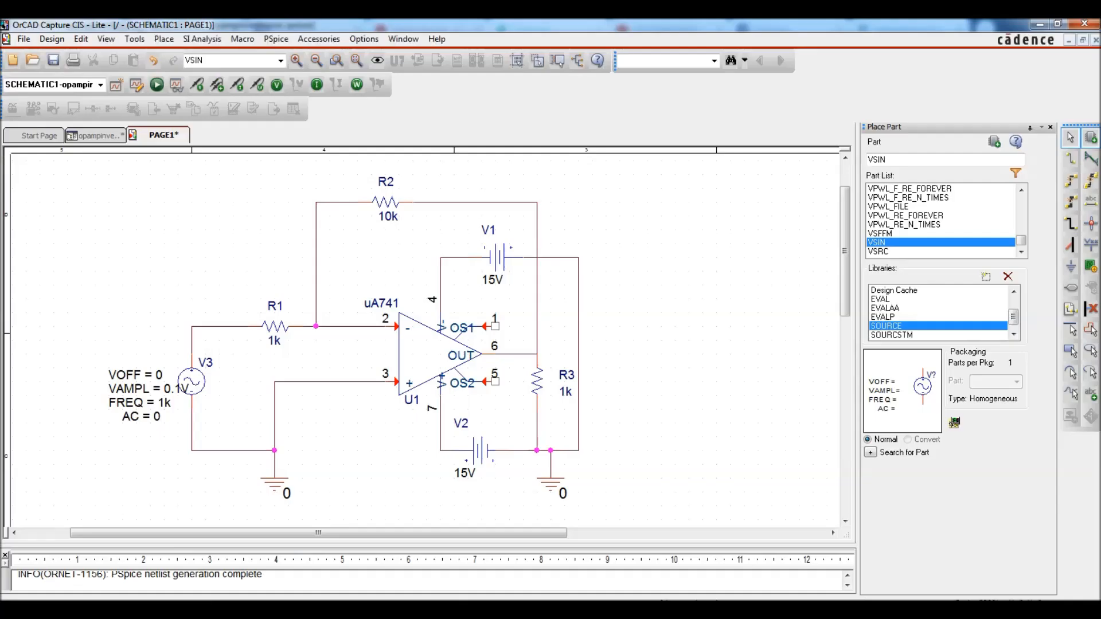
{"action": "left_click", "coordinate": [203, 87]}
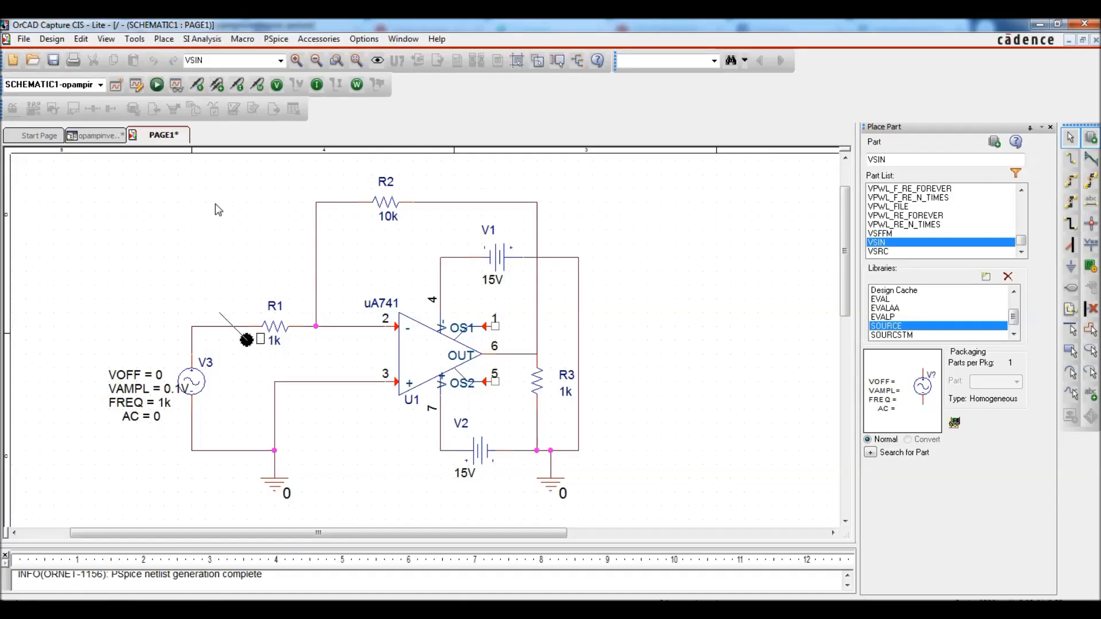
{"action": "left_click", "coordinate": [196, 331]}
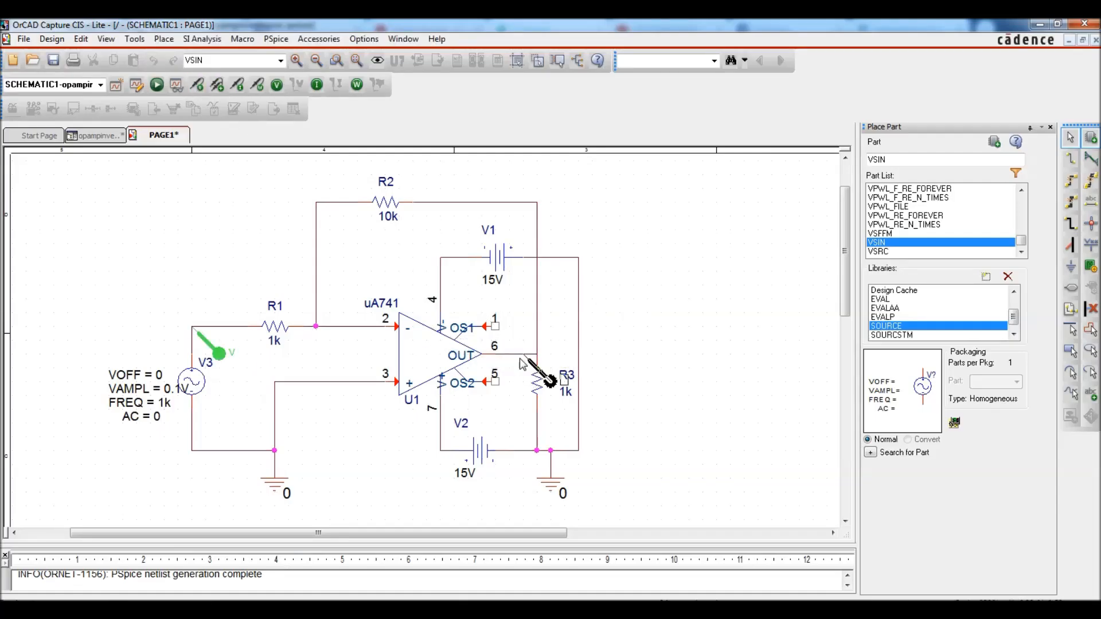
{"action": "left_click", "coordinate": [538, 356]}
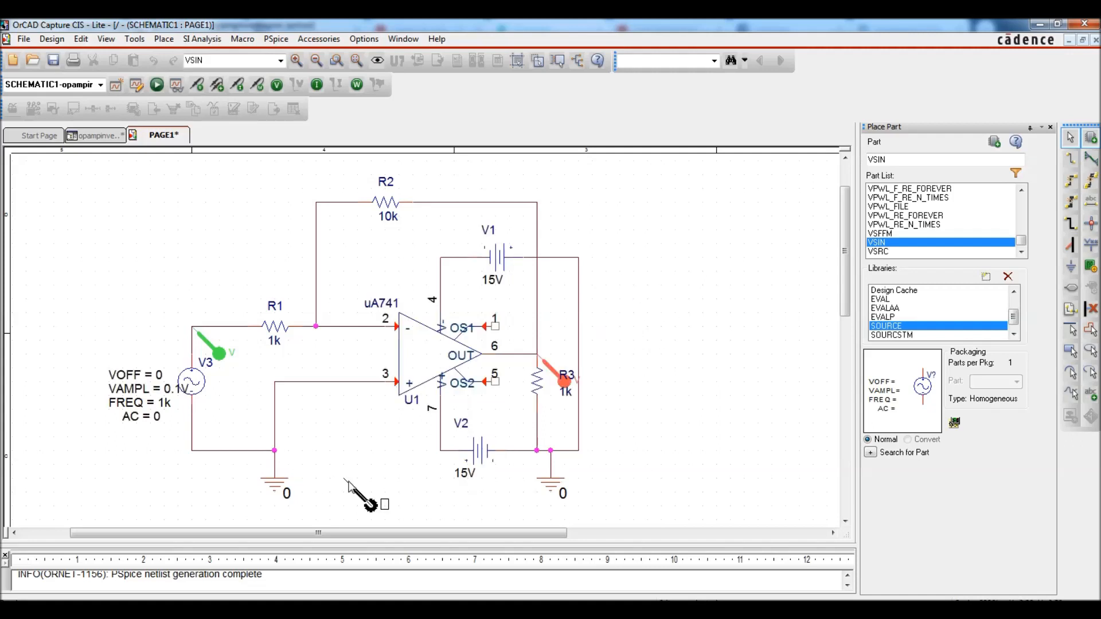
{"action": "left_click", "coordinate": [156, 85]}
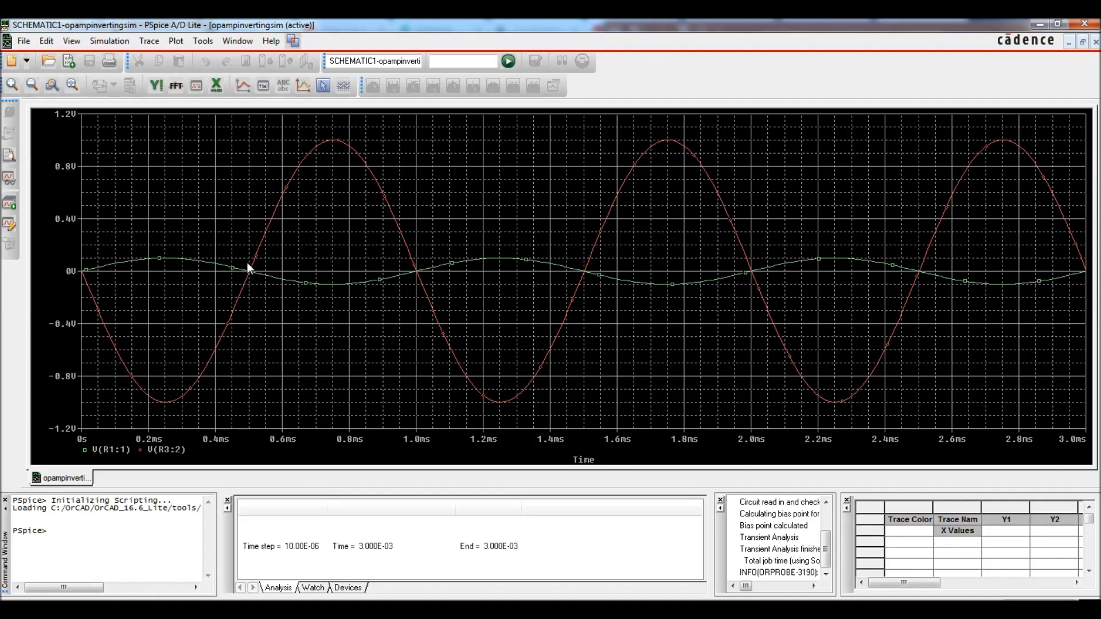
- Display the plot cursors and move the cursor to a peak of the input trace V(R1:1)
{"action": "left_click", "coordinate": [149, 42]}
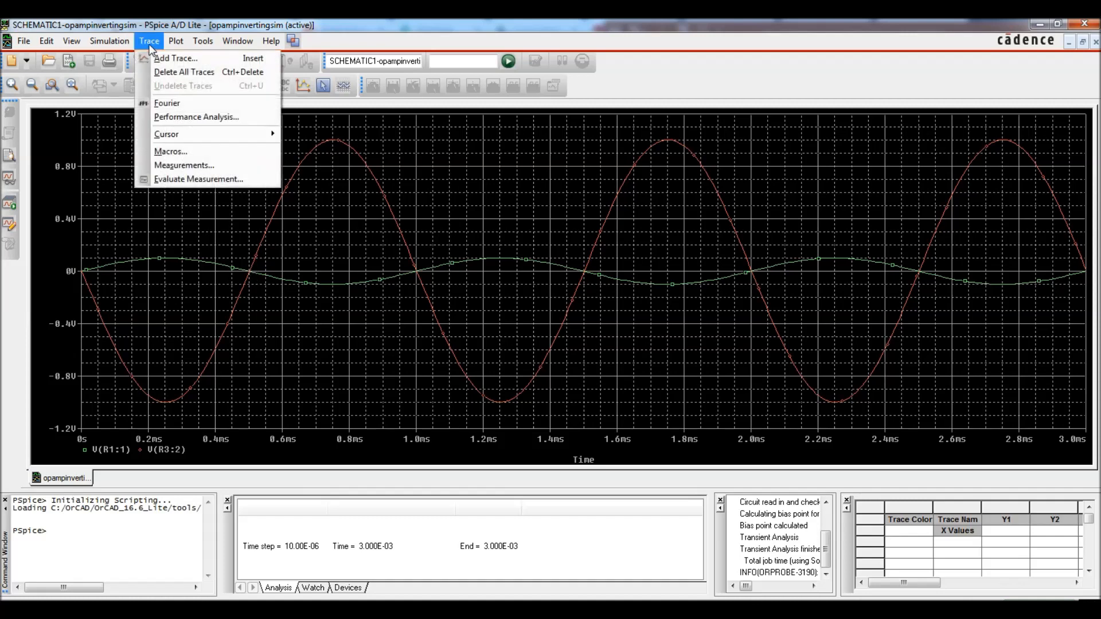
{"action": "mouse_move", "coordinate": [166, 136]}
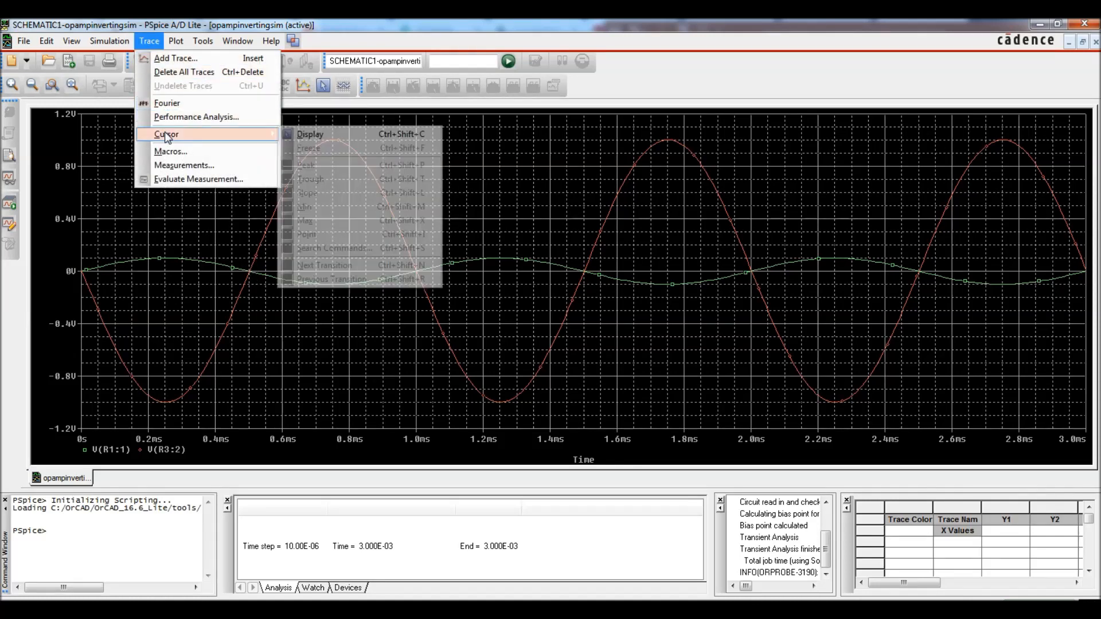
{"action": "left_click", "coordinate": [305, 135]}
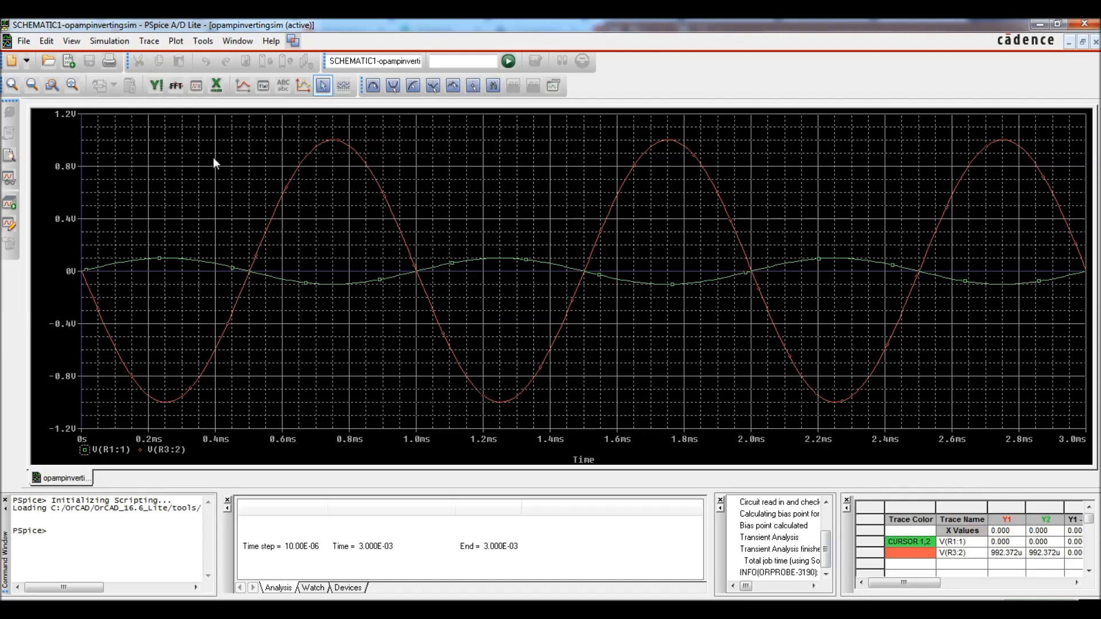
{"action": "left_click", "coordinate": [149, 41]}
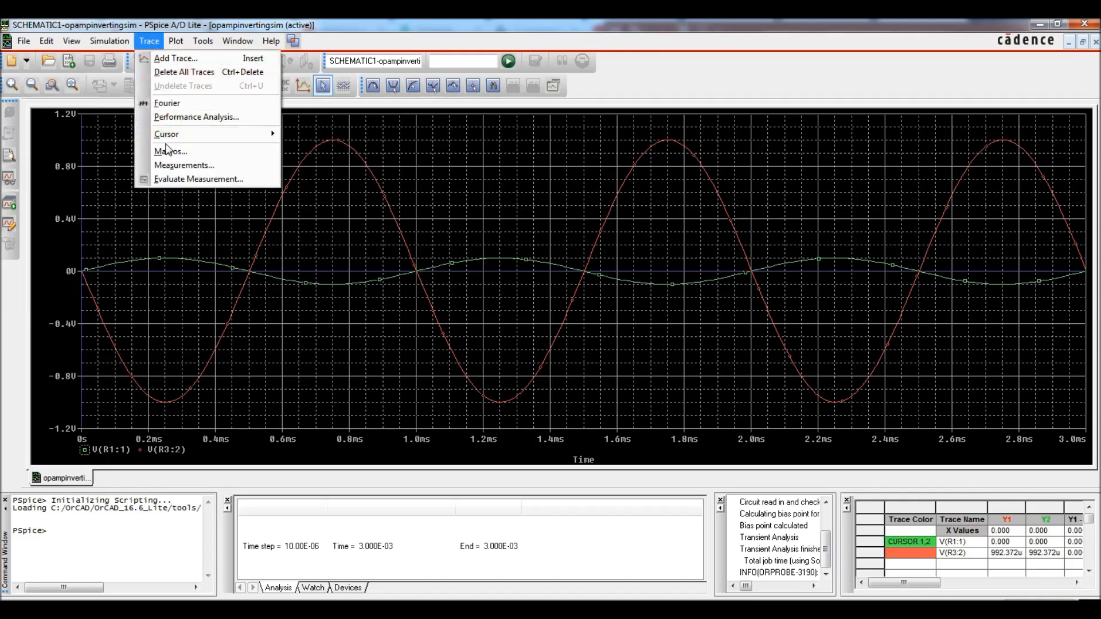
{"action": "mouse_move", "coordinate": [172, 135]}
{"action": "left_click", "coordinate": [304, 167]}
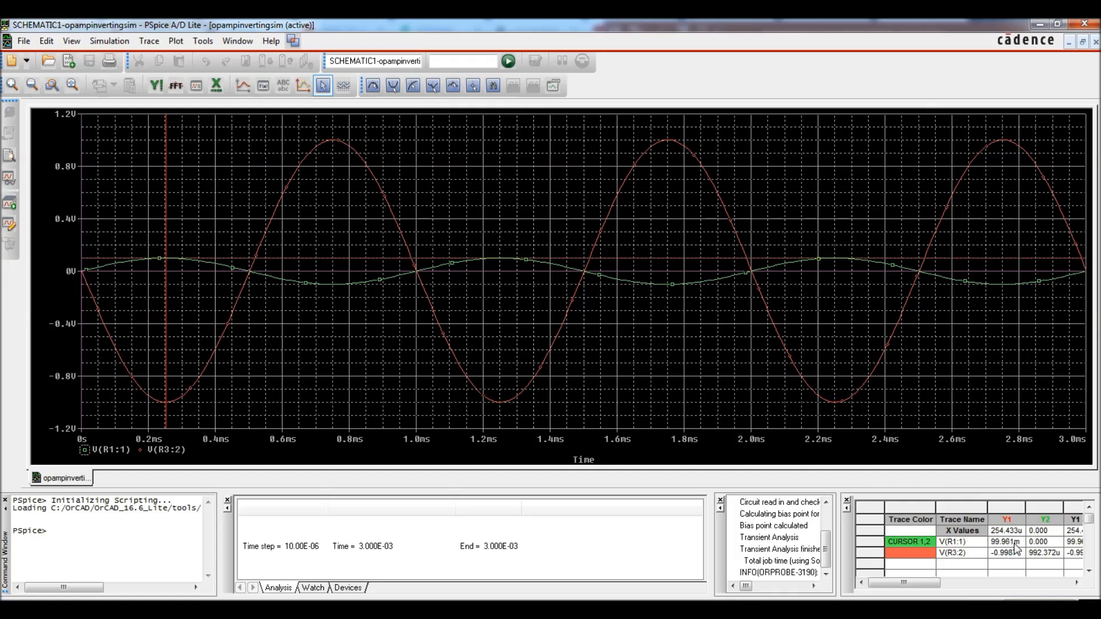
- Assign cursor 1 to the output trace V(R3:2), snap it to the minimum and reposition it at about 0.67 ms
{"action": "left_click", "coordinate": [139, 451]}
{"action": "mouse_move", "coordinate": [183, 332]}
{"action": "left_mouse_down"}
{"action": "mouse_move", "coordinate": [349, 316]}
{"action": "mouse_move", "coordinate": [508, 355]}
{"action": "mouse_move", "coordinate": [620, 292]}
{"action": "mouse_move", "coordinate": [750, 320]}
{"action": "mouse_move", "coordinate": [886, 295]}
{"action": "mouse_move", "coordinate": [831, 334]}
{"action": "mouse_move", "coordinate": [435, 345]}
{"action": "mouse_move", "coordinate": [267, 364]}
{"action": "mouse_move", "coordinate": [212, 394]}
{"action": "left_mouse_up"}
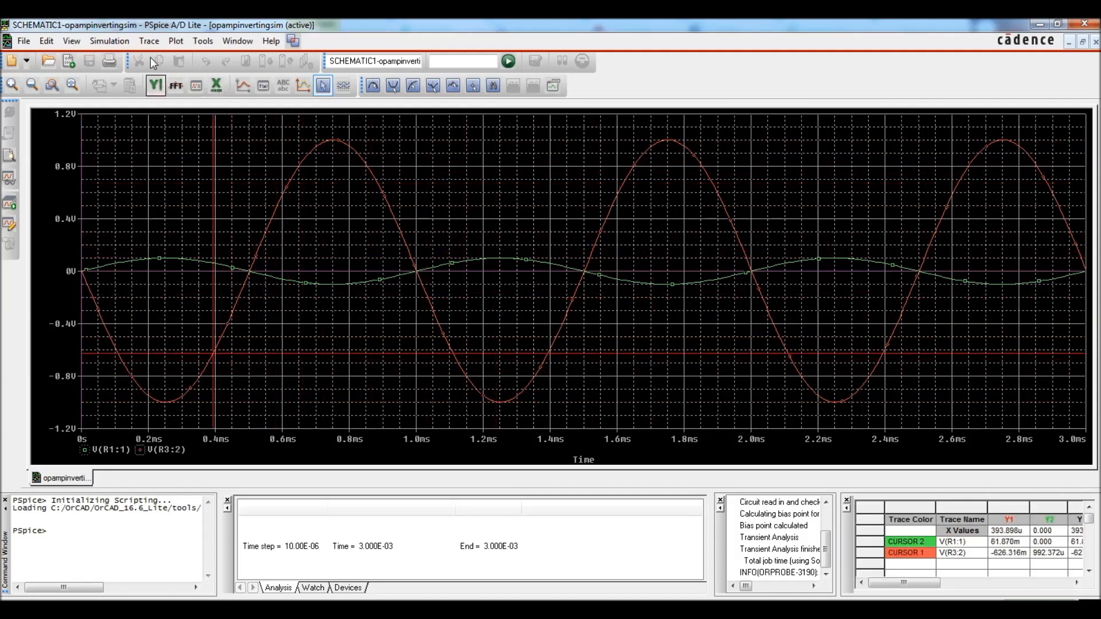
{"action": "left_click", "coordinate": [148, 41]}
{"action": "mouse_move", "coordinate": [172, 134]}
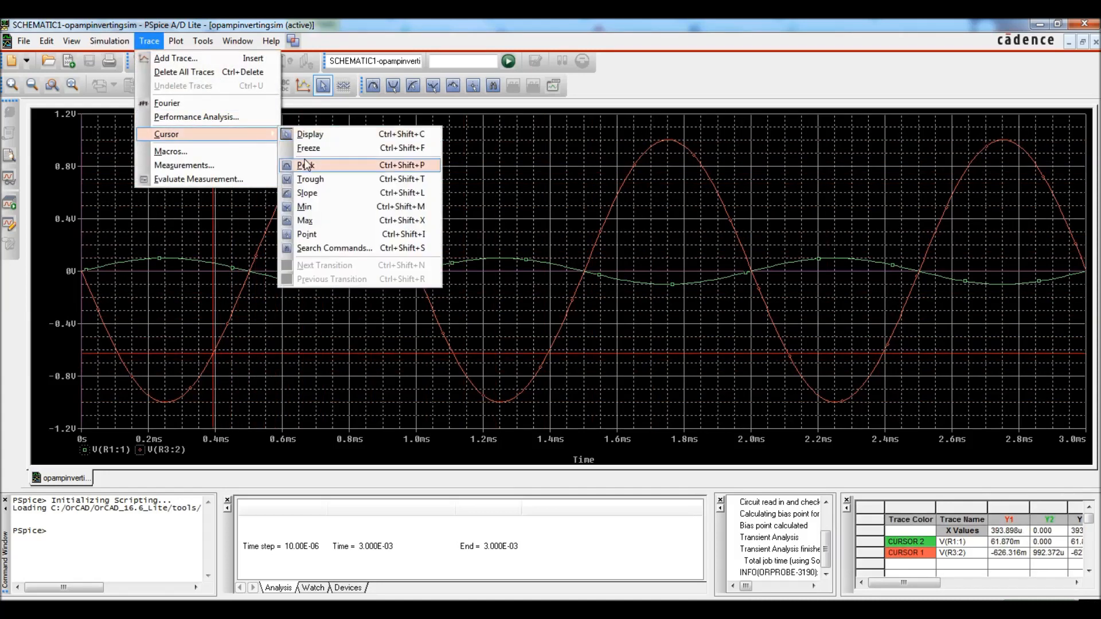
{"action": "left_click", "coordinate": [306, 208]}
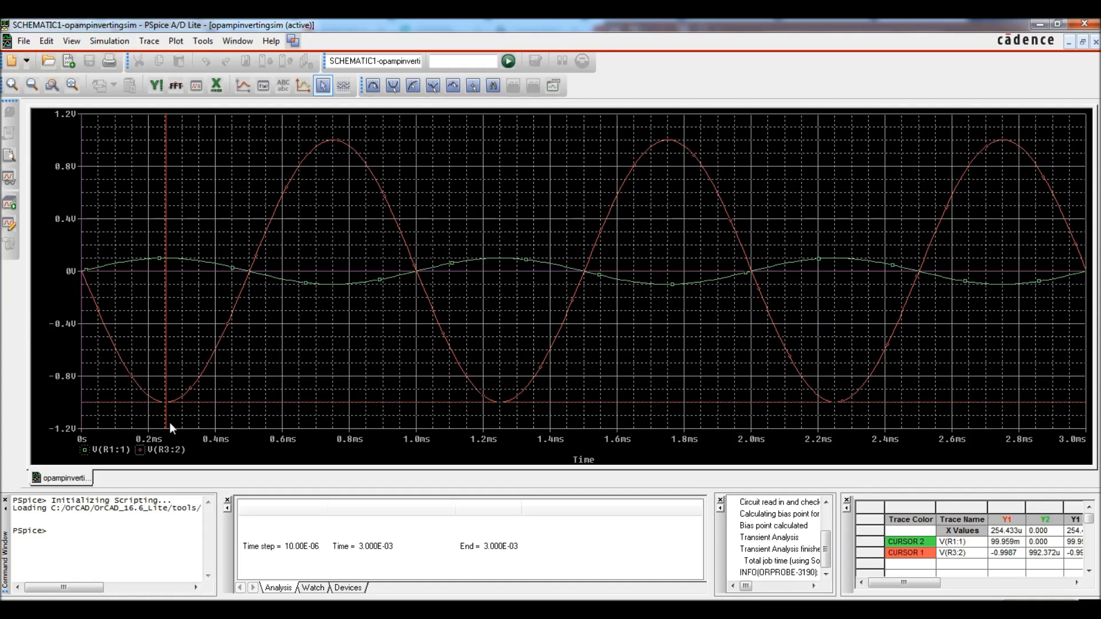
{"action": "mouse_move", "coordinate": [253, 365]}
{"action": "left_mouse_down"}
{"action": "mouse_move", "coordinate": [287, 360]}
{"action": "mouse_move", "coordinate": [158, 363]}
{"action": "mouse_move", "coordinate": [422, 373]}
{"action": "mouse_move", "coordinate": [611, 349]}
{"action": "mouse_move", "coordinate": [156, 300]}
{"action": "left_mouse_up"}
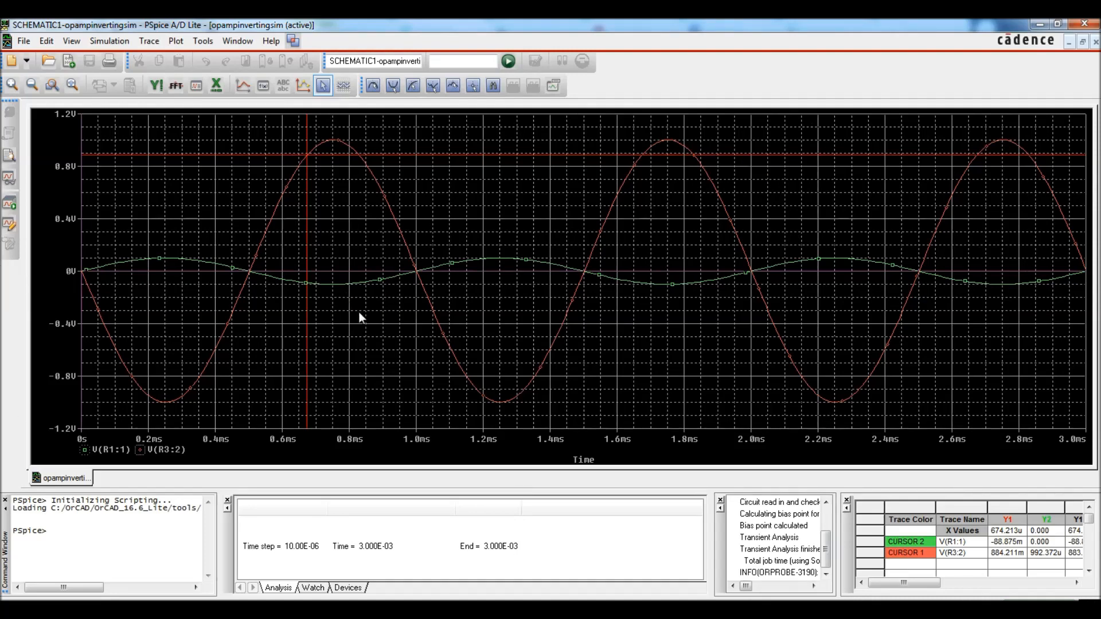
- Copy the waveform plot to the clipboard with transparent backgrounds and white changed to black
{"action": "left_click", "coordinate": [240, 44]}
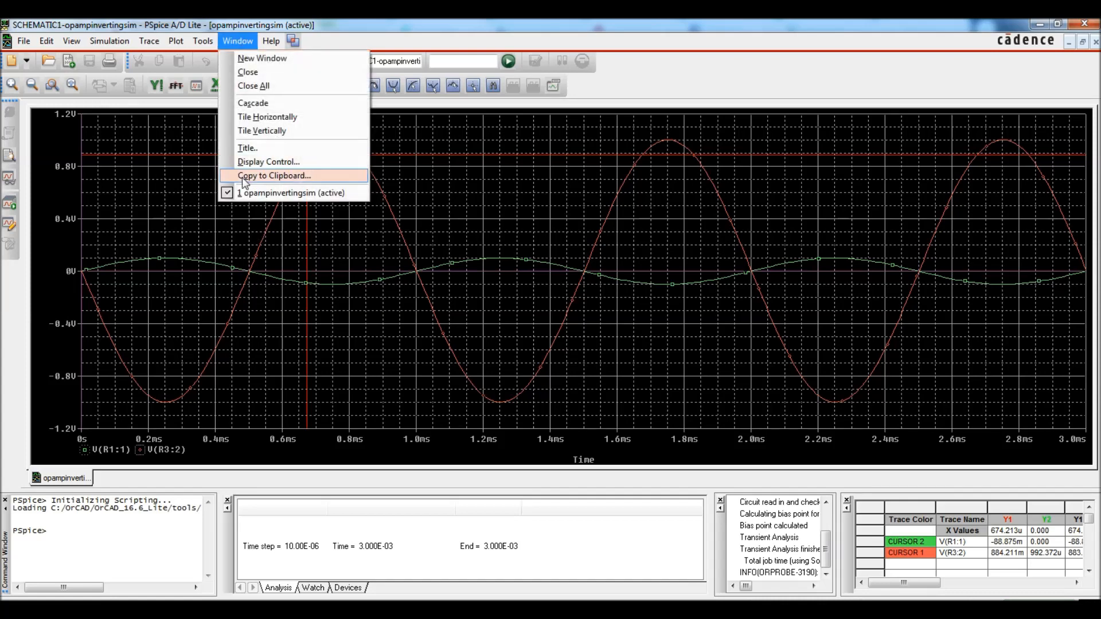
{"action": "left_click", "coordinate": [278, 176]}
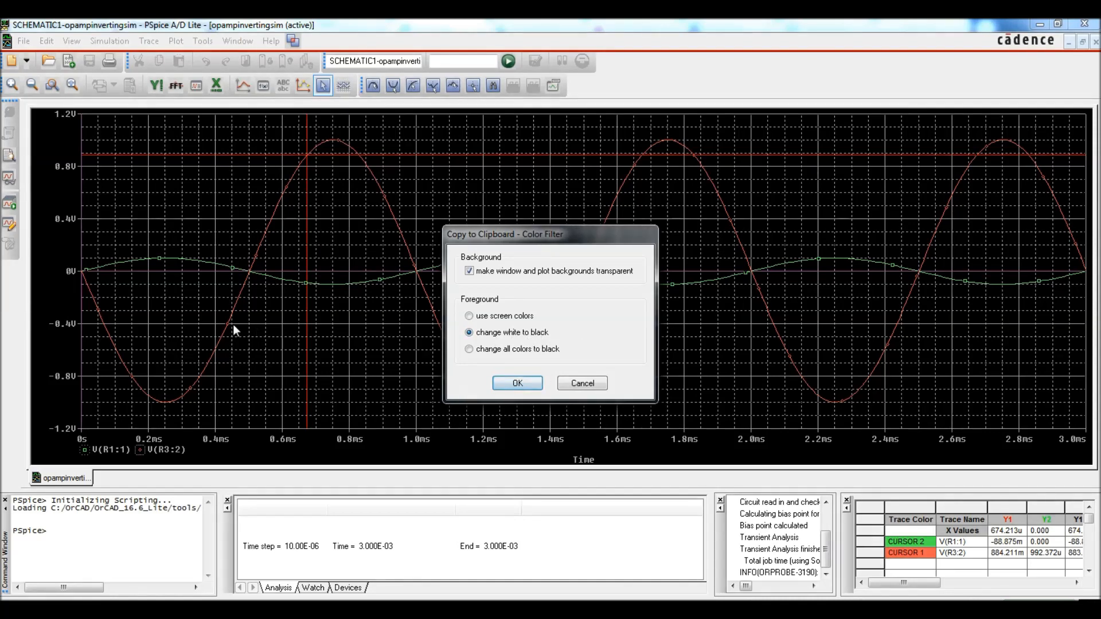
{"action": "left_click", "coordinate": [518, 384]}
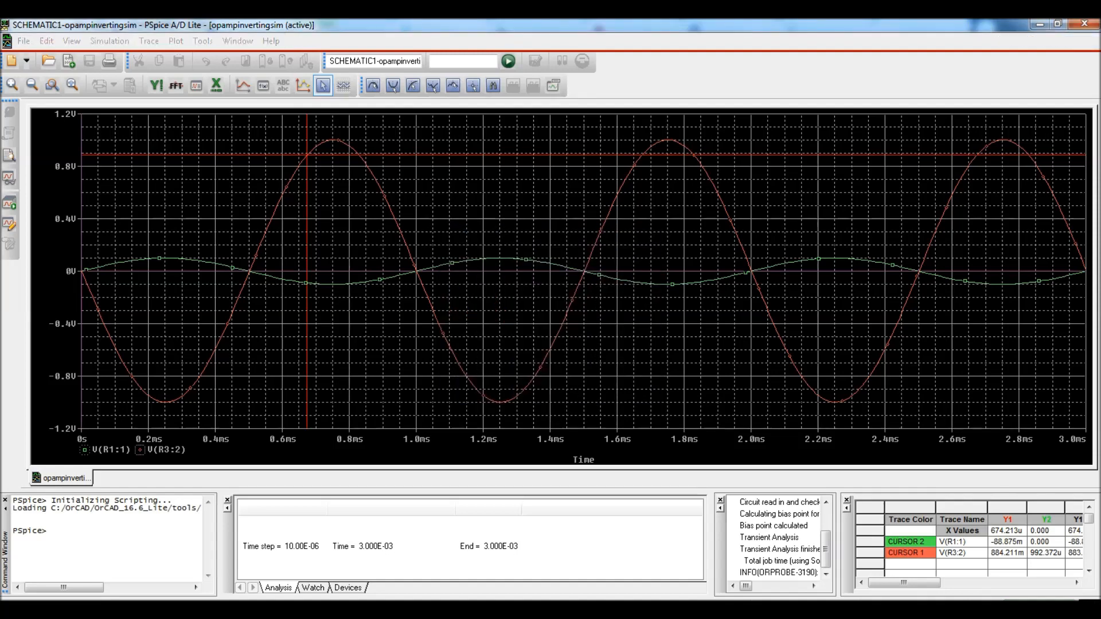
- Switch to PowerPoint and paste the copied waveform plot onto the blank slide 3
{"action": "mouse_move", "coordinate": [226, 609]}
{"action": "left_click", "coordinate": [397, 564]}
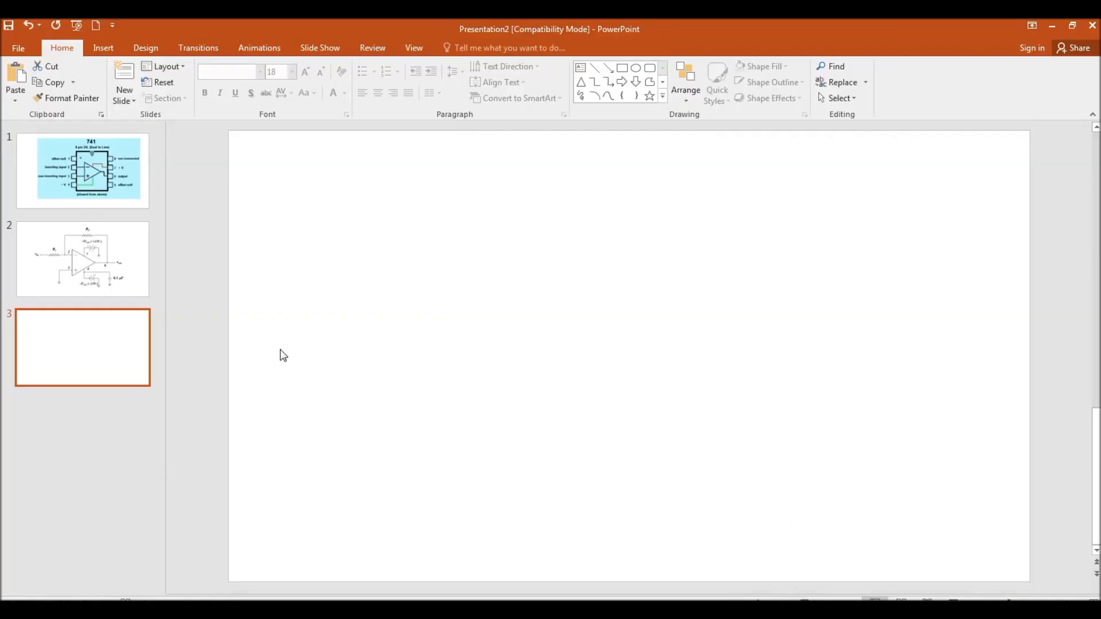
{"action": "left_click", "coordinate": [15, 75]}
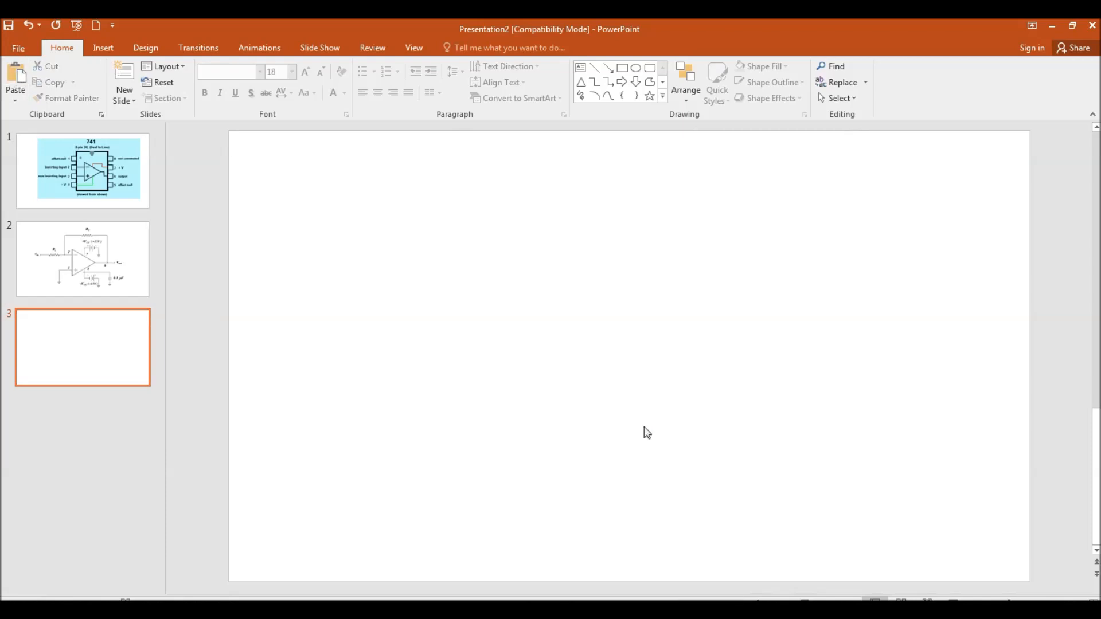
- Shrink the pasted waveform picture on slide 3 and move it toward the slide's left edge
{"action": "left_click_drag", "start_coordinate": [462, 327], "coordinate": [567, 375]}
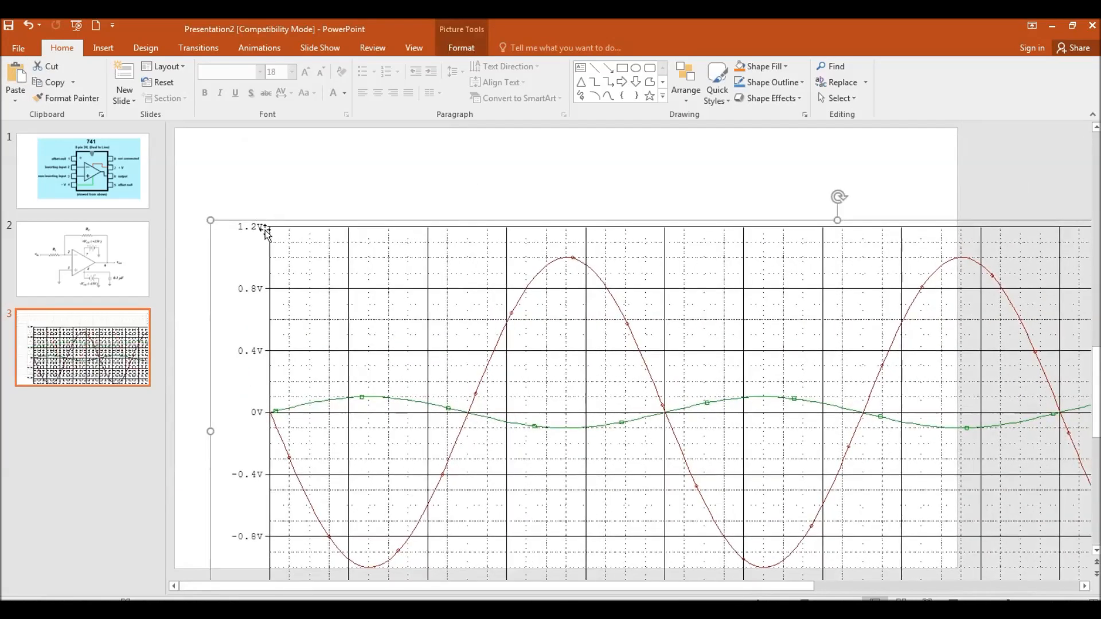
{"action": "left_click_drag", "start_coordinate": [211, 220], "coordinate": [570, 398]}
{"action": "left_click_drag", "start_coordinate": [771, 452], "coordinate": [375, 305]}
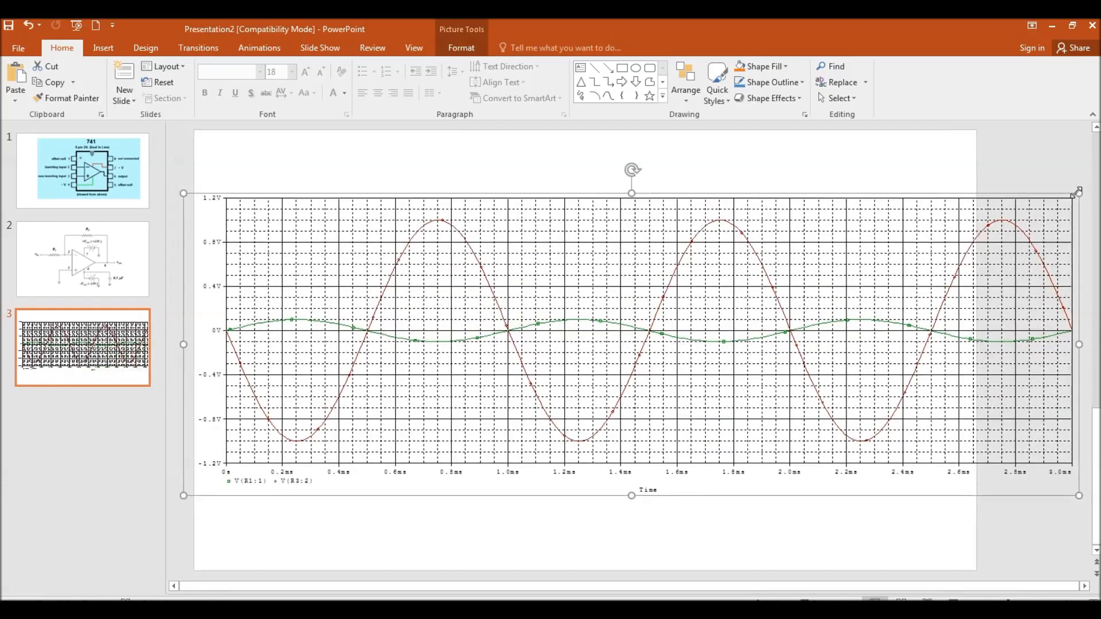